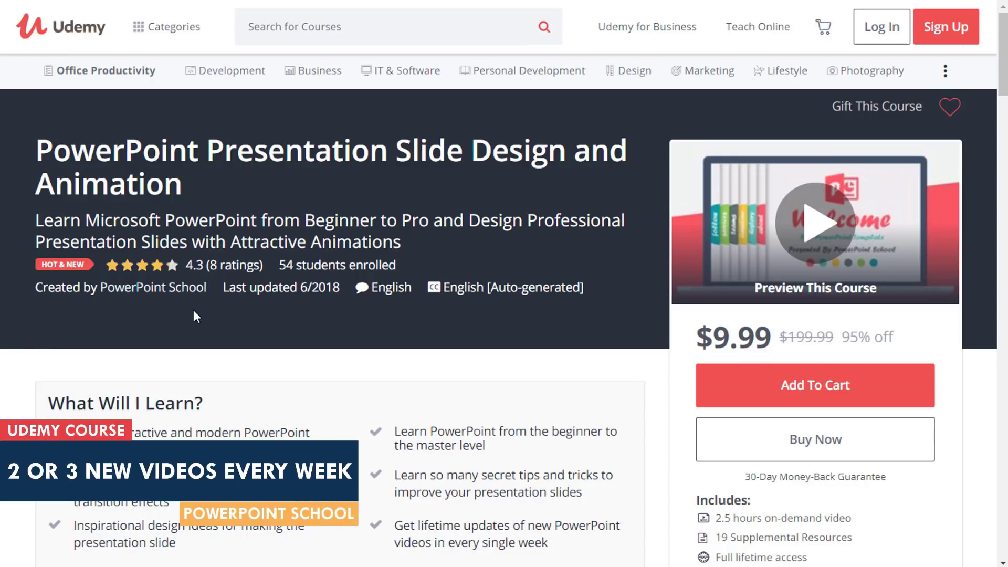
# Play the Udemy course preview and browse the Free Sample Videos list
pyautogui.click(810, 246)
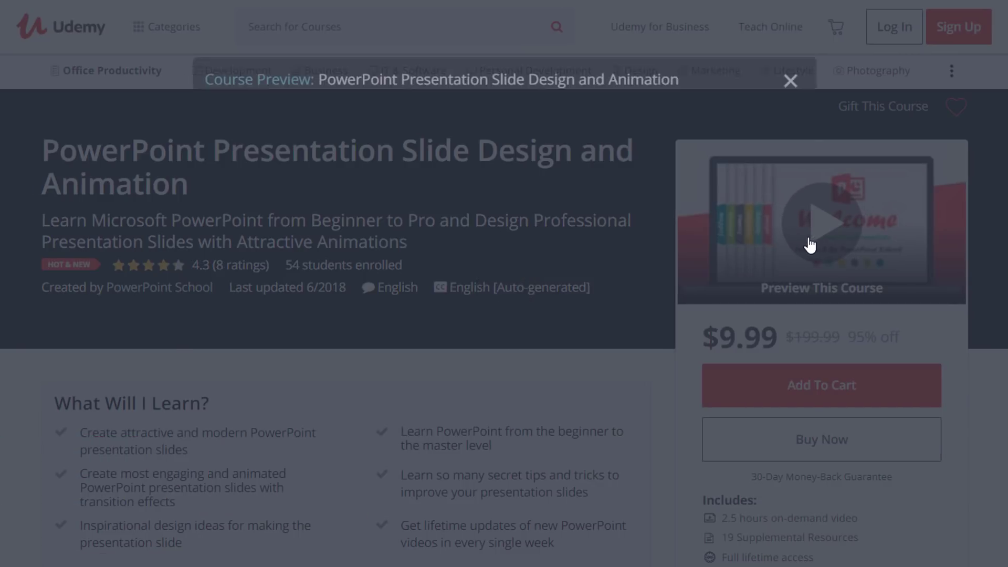
pyautogui.scroll(-5, 778, 277)
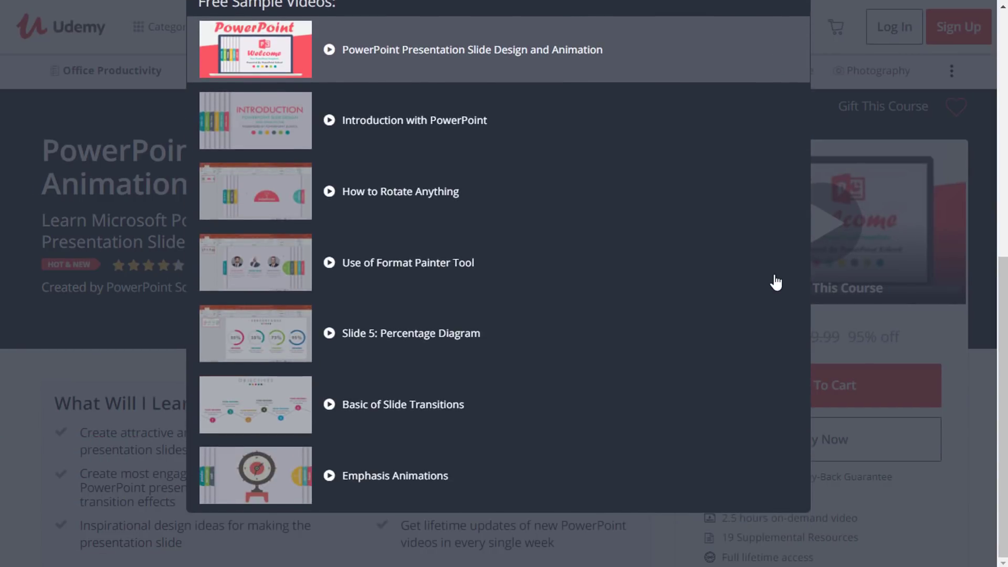
pyautogui.scroll(8, 776, 281)
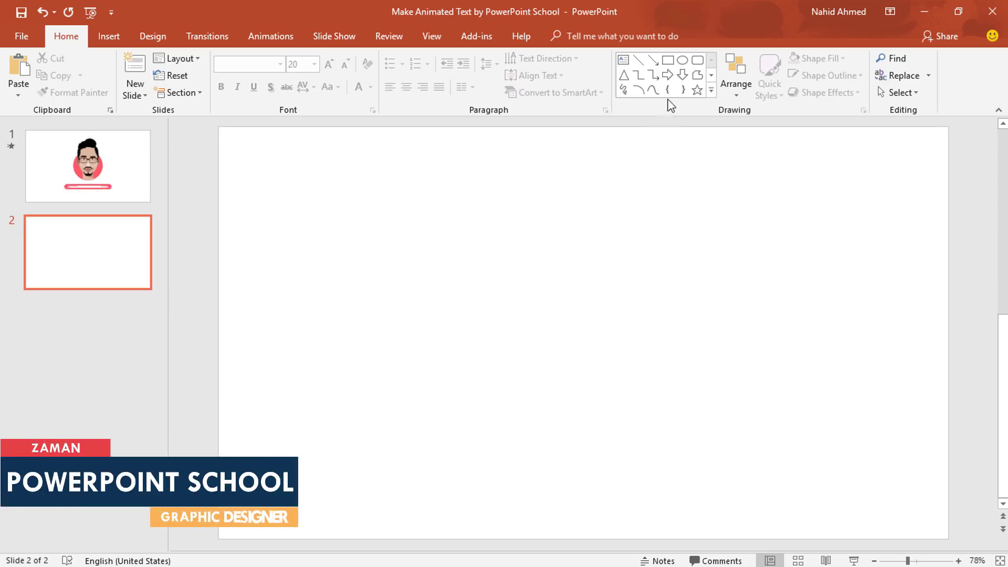
# Draw a large circle right of centre, fill it with the recent pink and remove its outline
pyautogui.click(681, 61)
pyautogui.moveTo(572, 300); pyautogui.dragTo(647, 344)
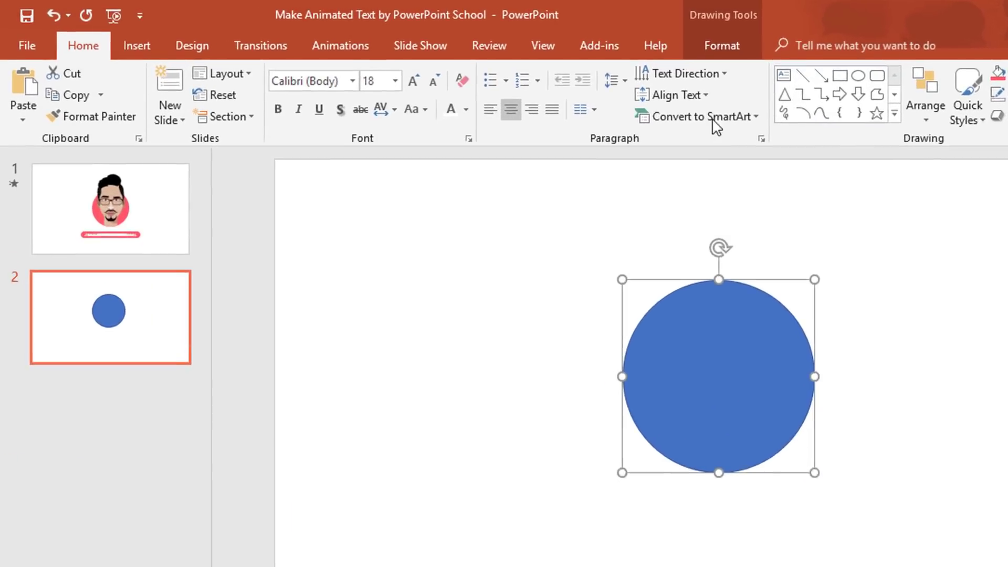
pyautogui.click(582, 36)
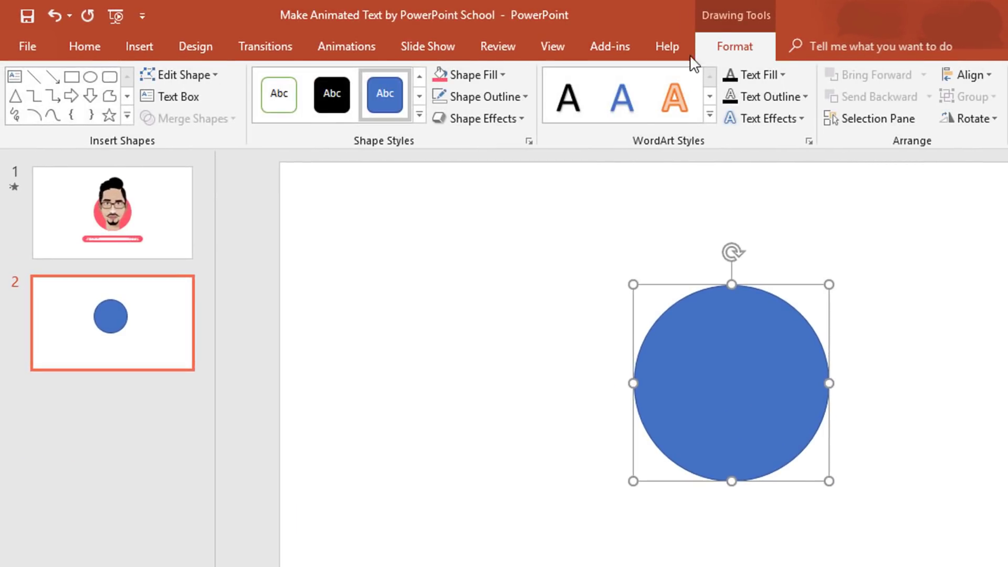
pyautogui.click(483, 77)
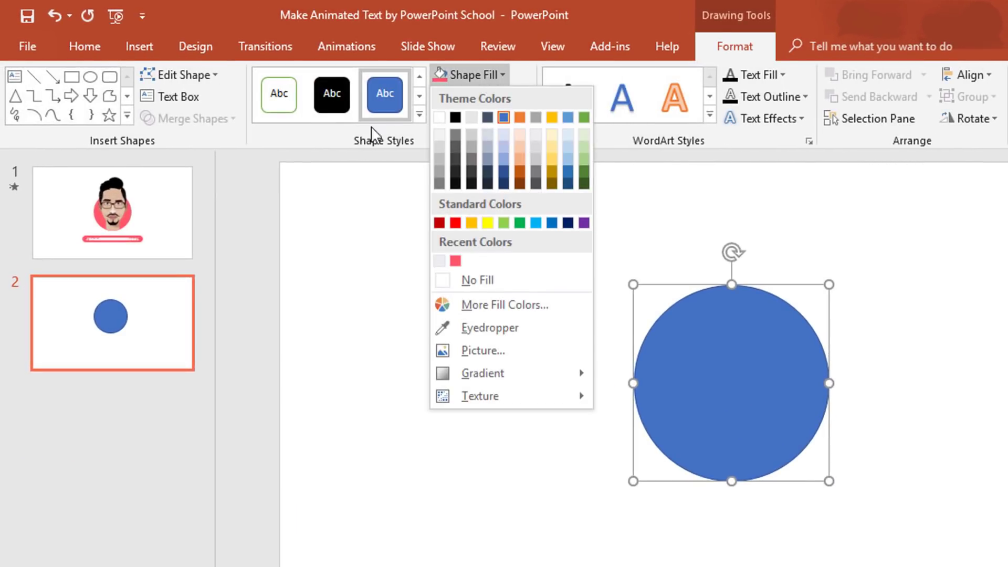
pyautogui.click(455, 261)
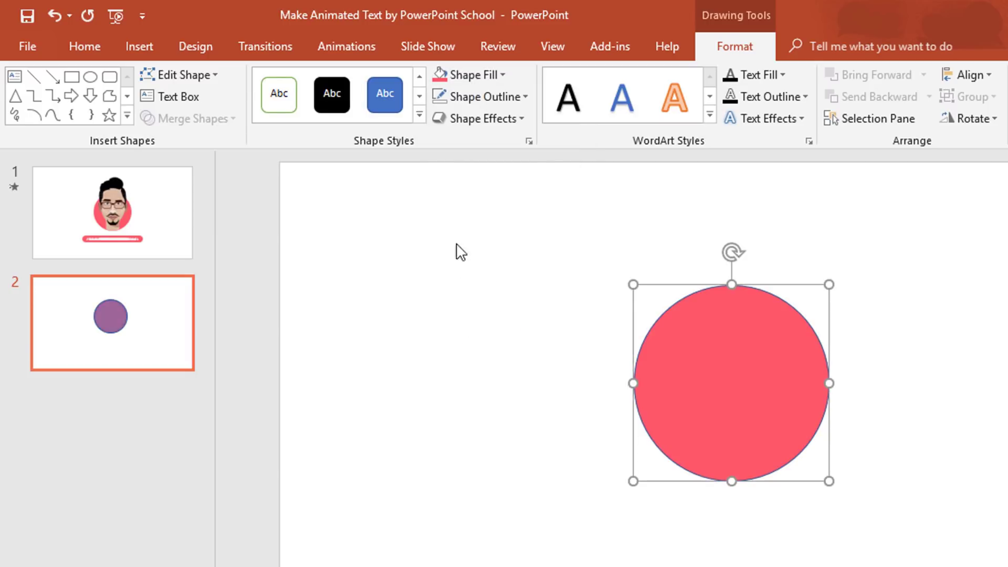
pyautogui.click(483, 97)
pyautogui.click(462, 299)
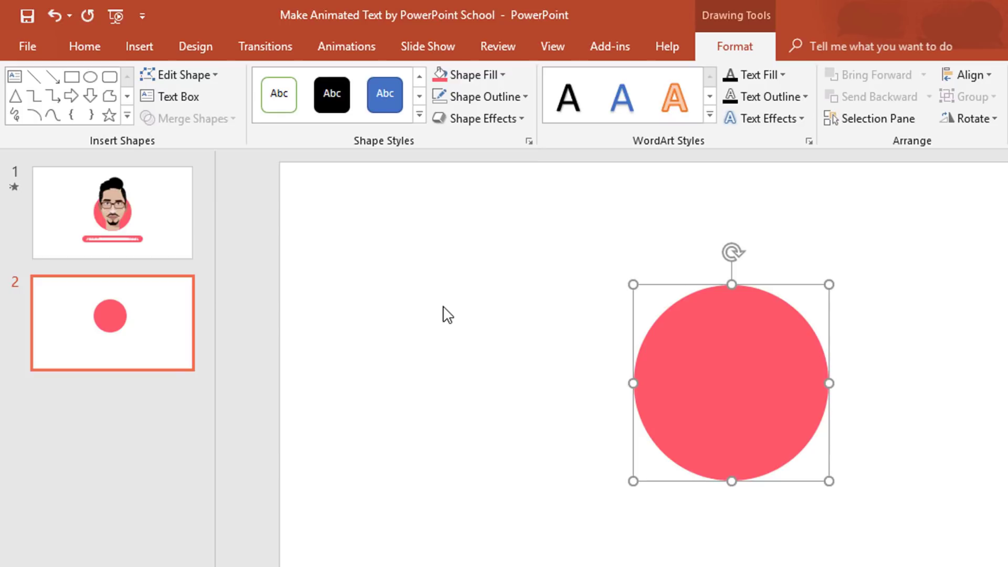
# Insert the CV MAN picture, resize it to 4.6" by 6.13" and place it over the circle
pyautogui.click(447, 314)
pyautogui.click(145, 53)
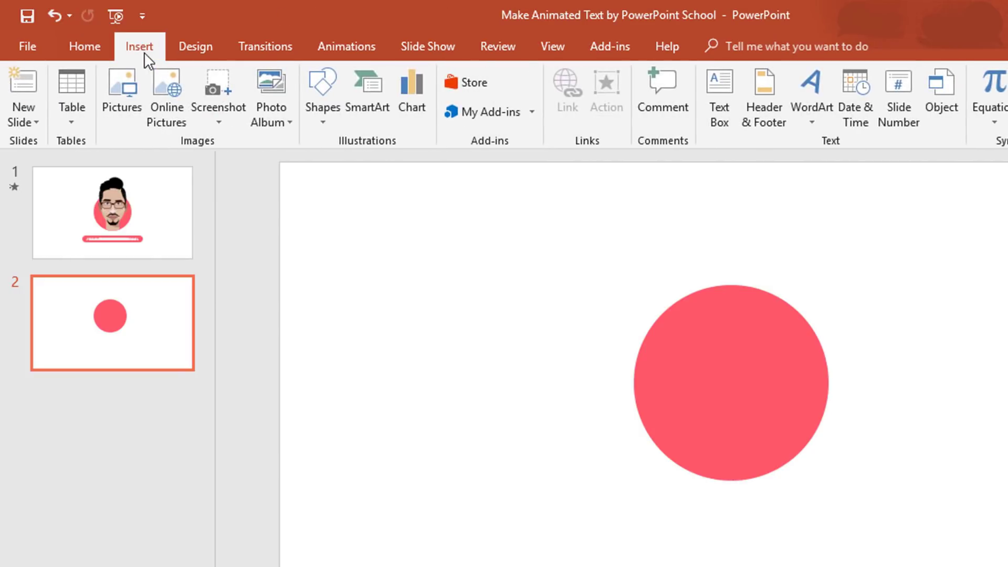
pyautogui.click(122, 93)
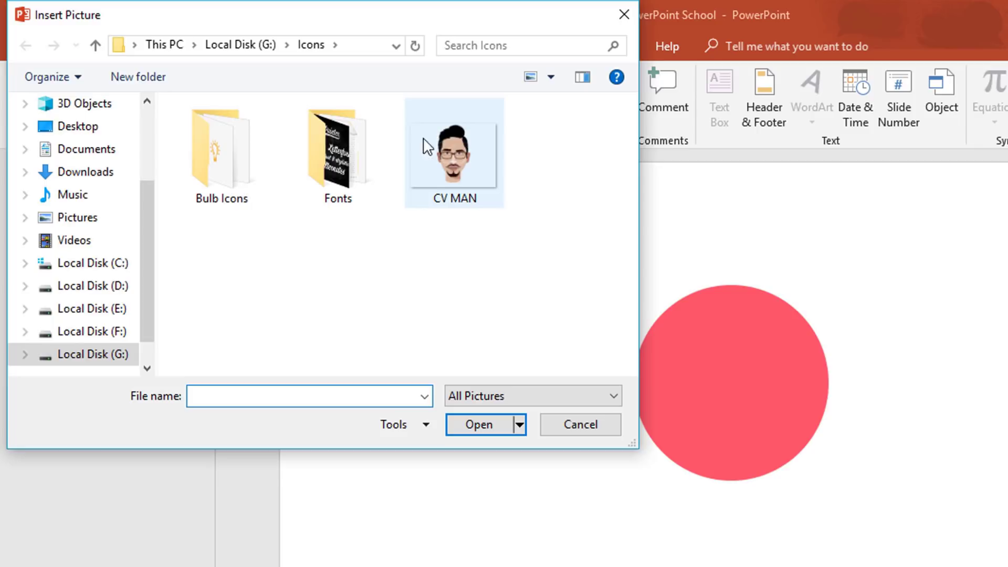
pyautogui.click(447, 157)
pyautogui.click(472, 424)
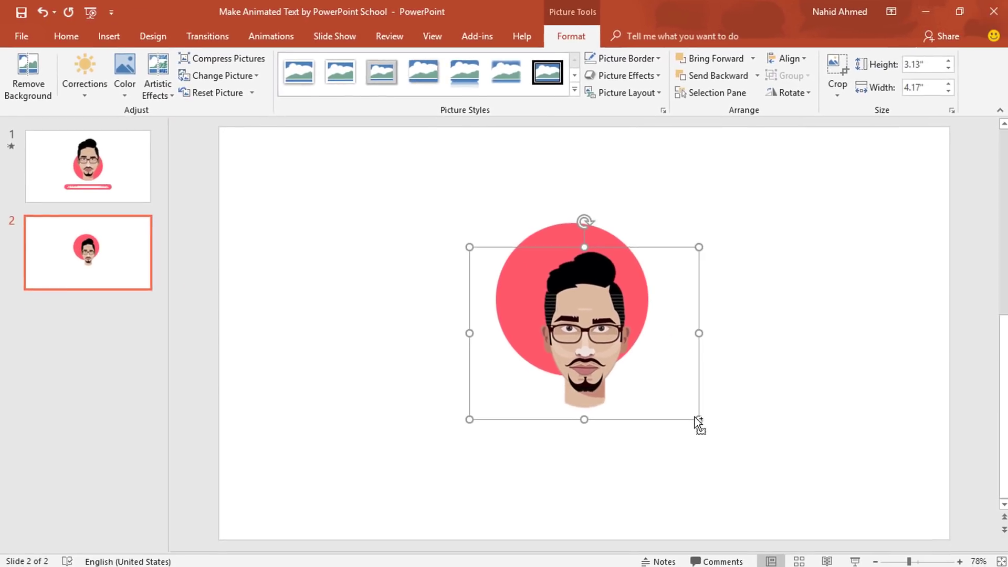
pyautogui.moveTo(700, 421); pyautogui.dragTo(752, 459)
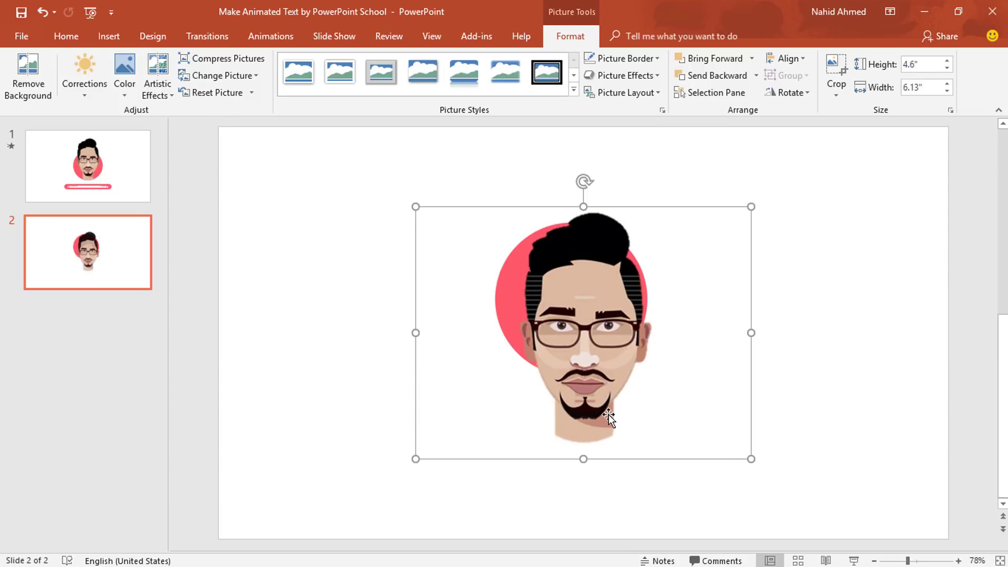
pyautogui.moveTo(609, 415); pyautogui.dragTo(594, 349)
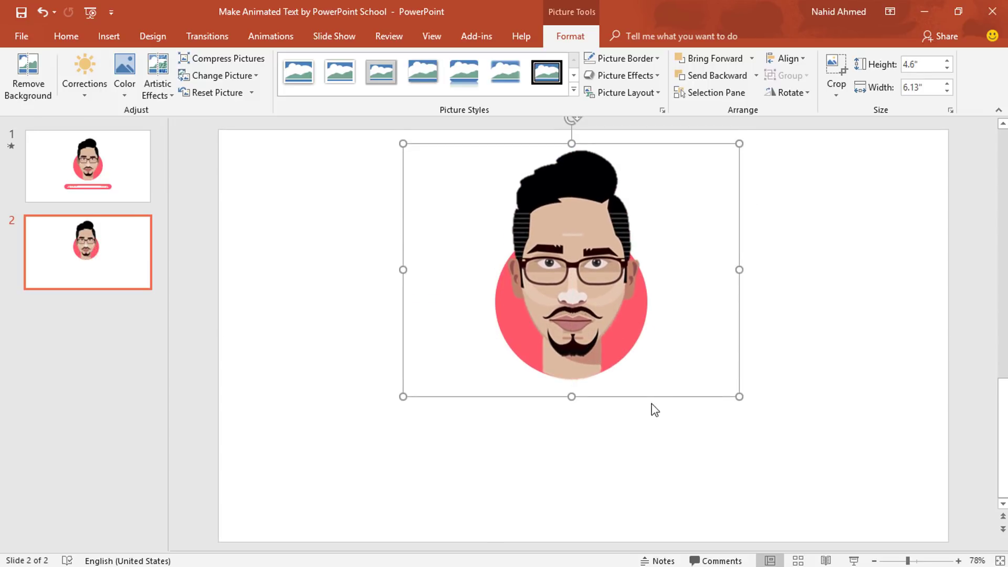
# Draw a rounded rectangle below the portrait, round it into a pill, shorten and centre it
pyautogui.click(652, 429)
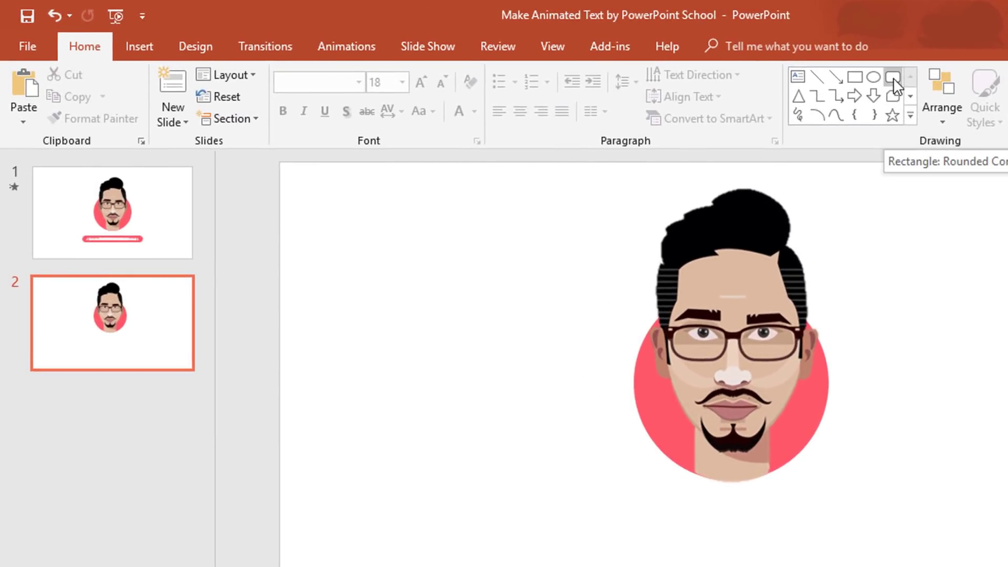
pyautogui.click(894, 79)
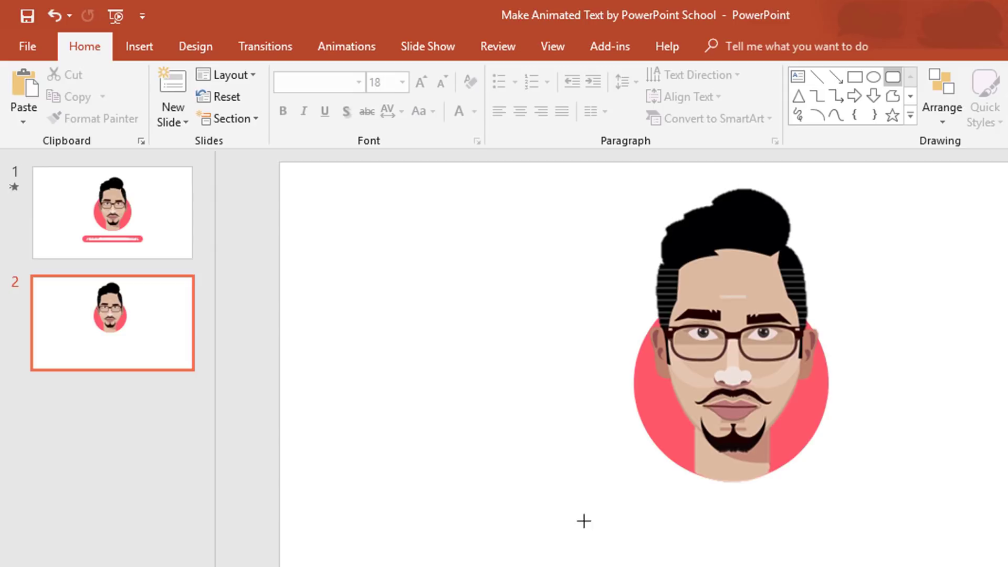
pyautogui.moveTo(533, 504); pyautogui.dragTo(934, 540)
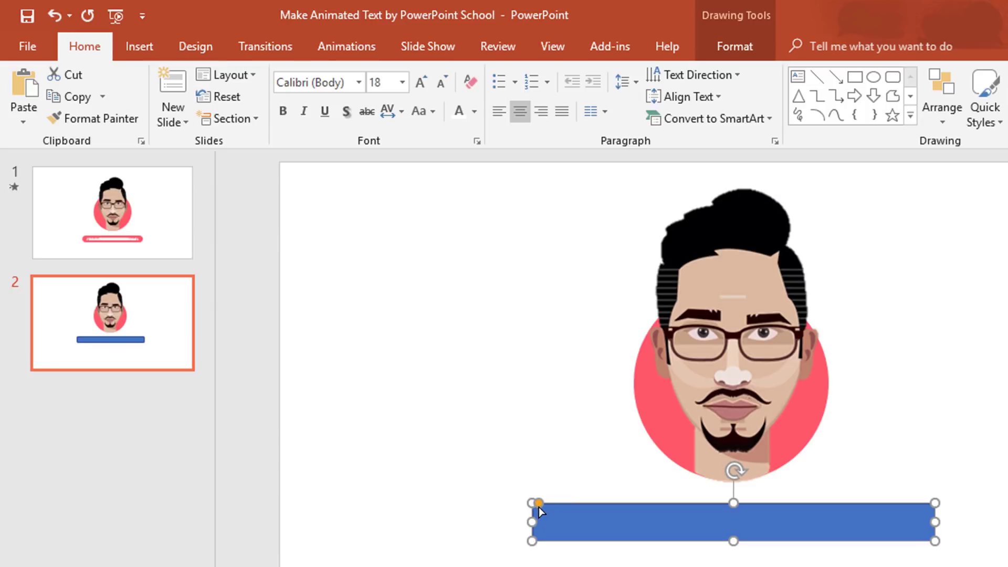
pyautogui.moveTo(538, 504); pyautogui.dragTo(566, 506)
pyautogui.moveTo(533, 541); pyautogui.dragTo(562, 540)
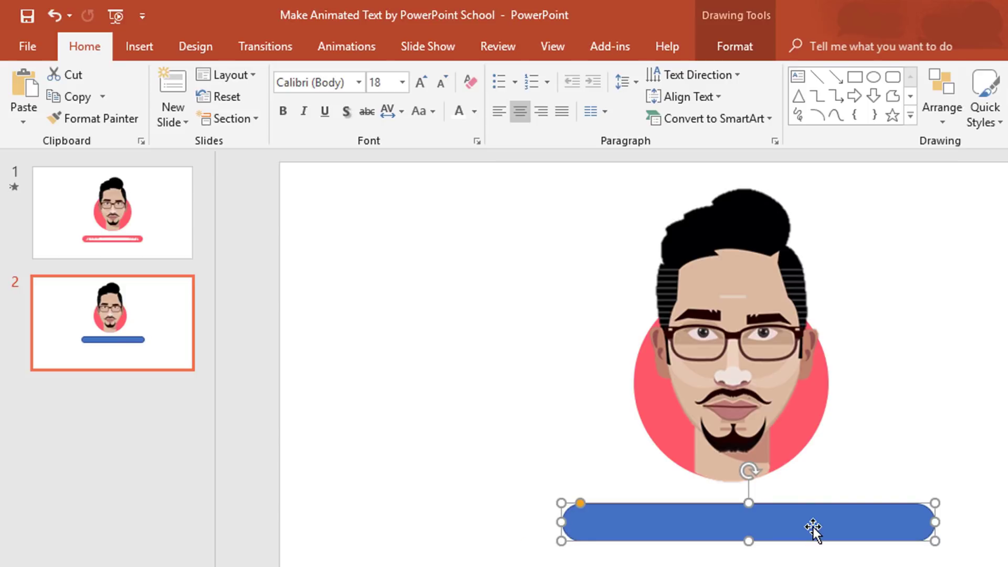
pyautogui.moveTo(814, 531); pyautogui.dragTo(795, 536)
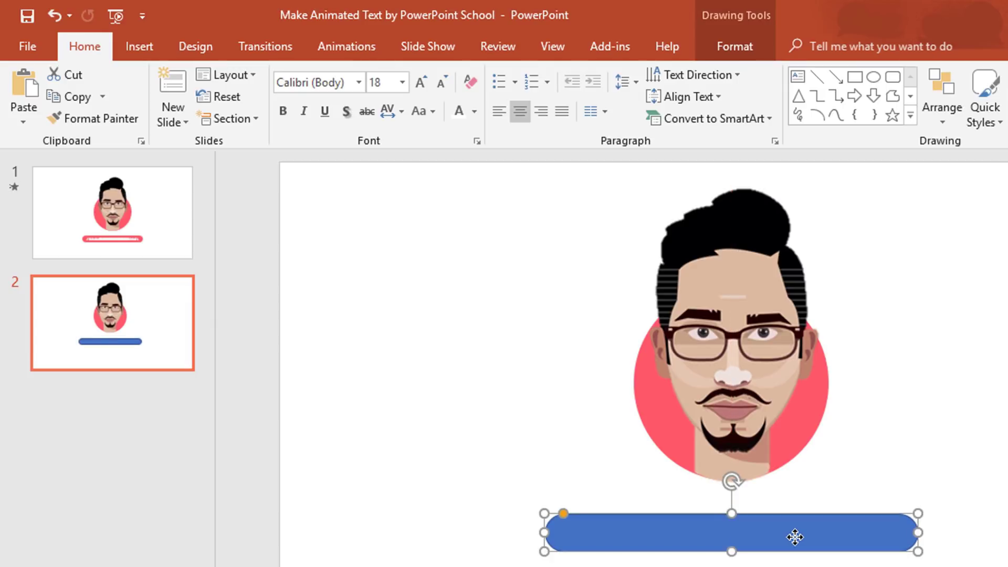
# Fill the bar with the recent pink and remove its outline
pyautogui.click(739, 48)
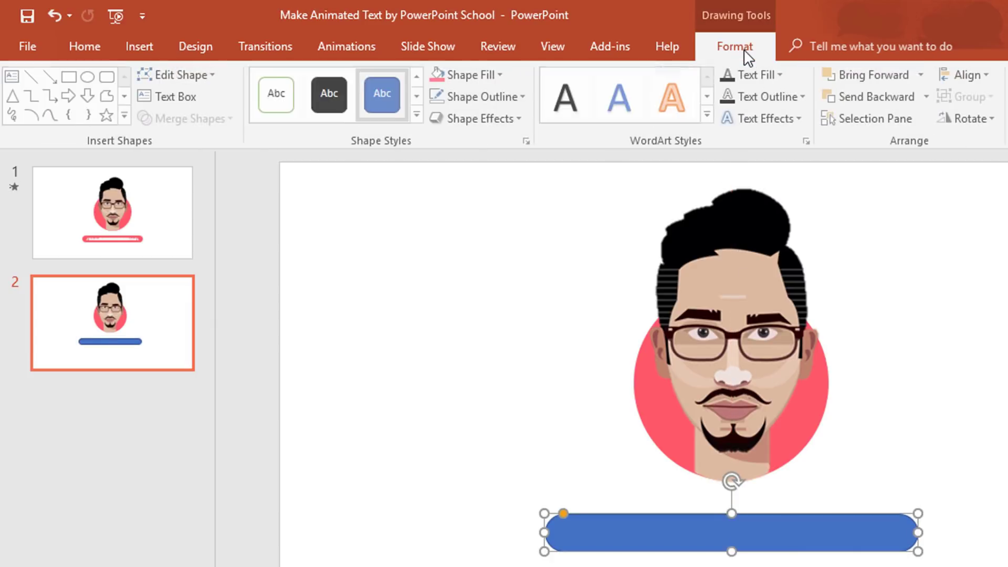
pyautogui.click(499, 75)
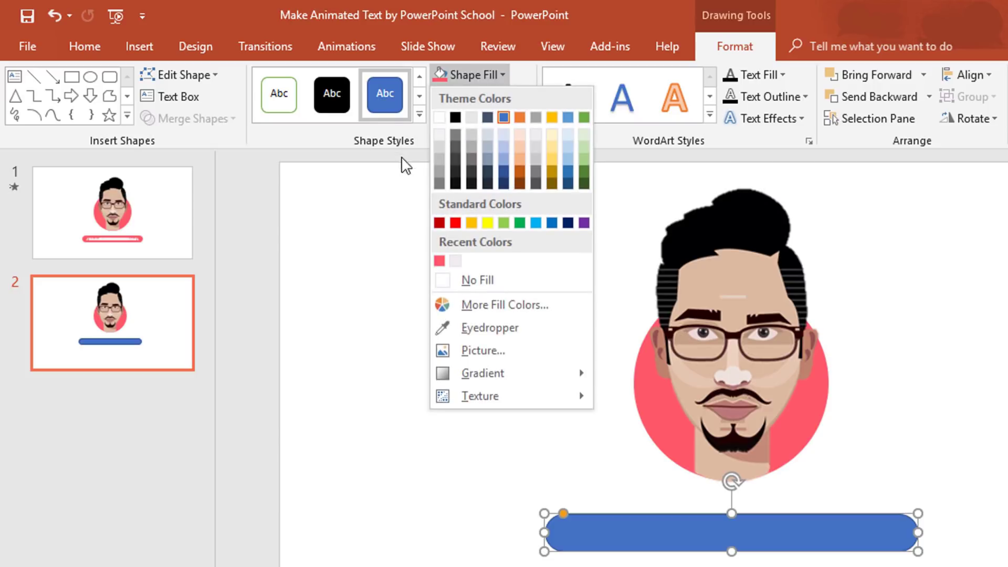
pyautogui.click(440, 261)
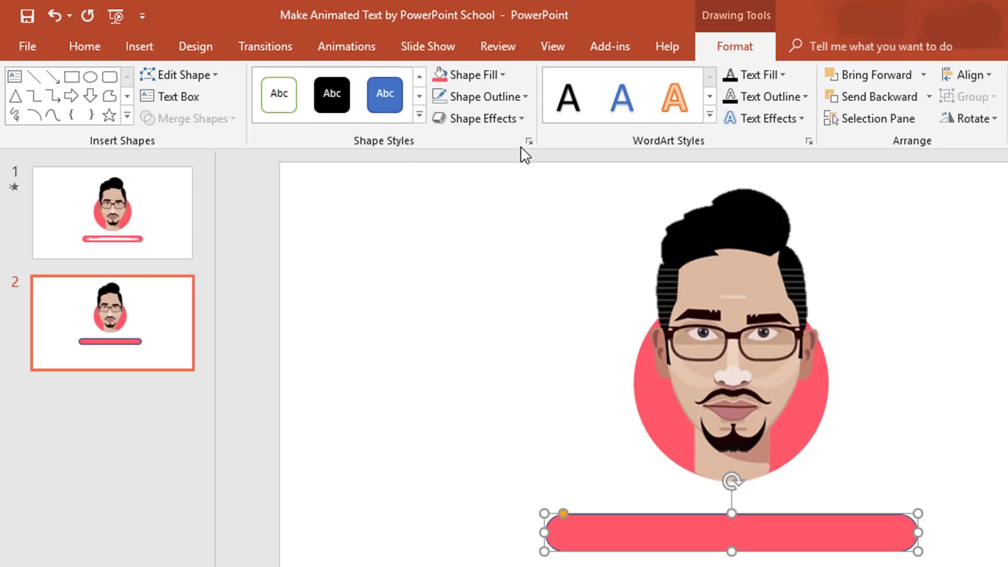
pyautogui.click(520, 96)
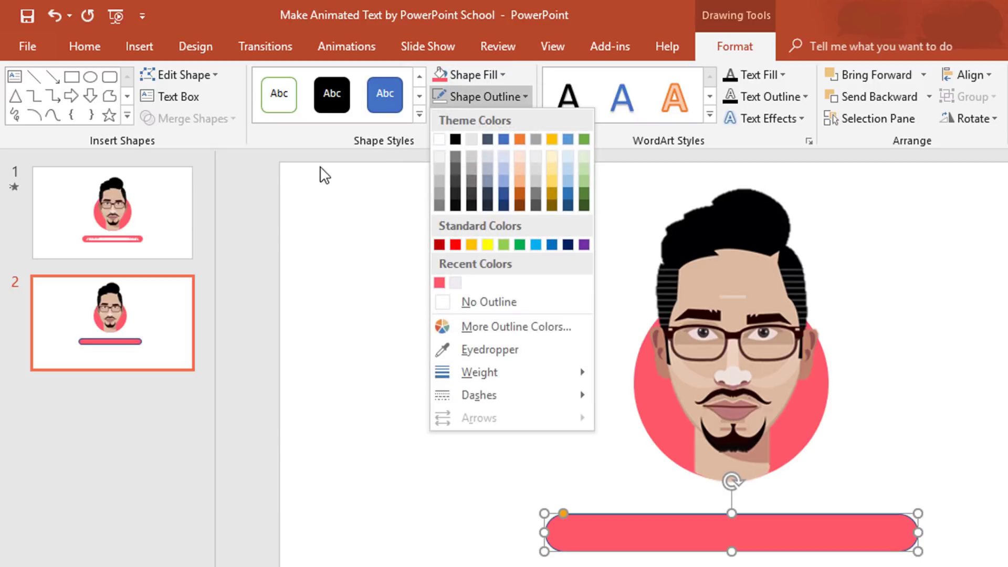
pyautogui.click(435, 304)
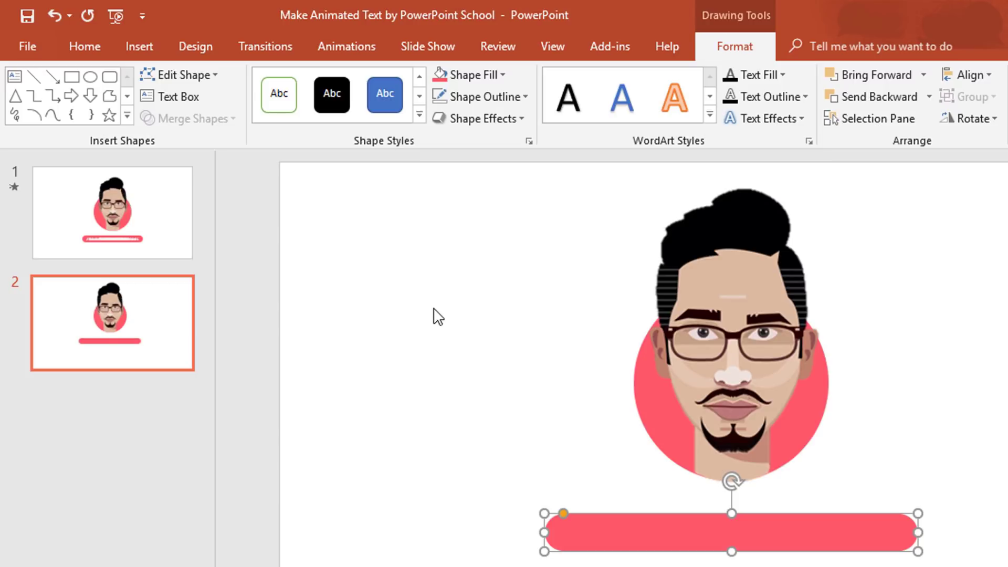
pyautogui.click(438, 317)
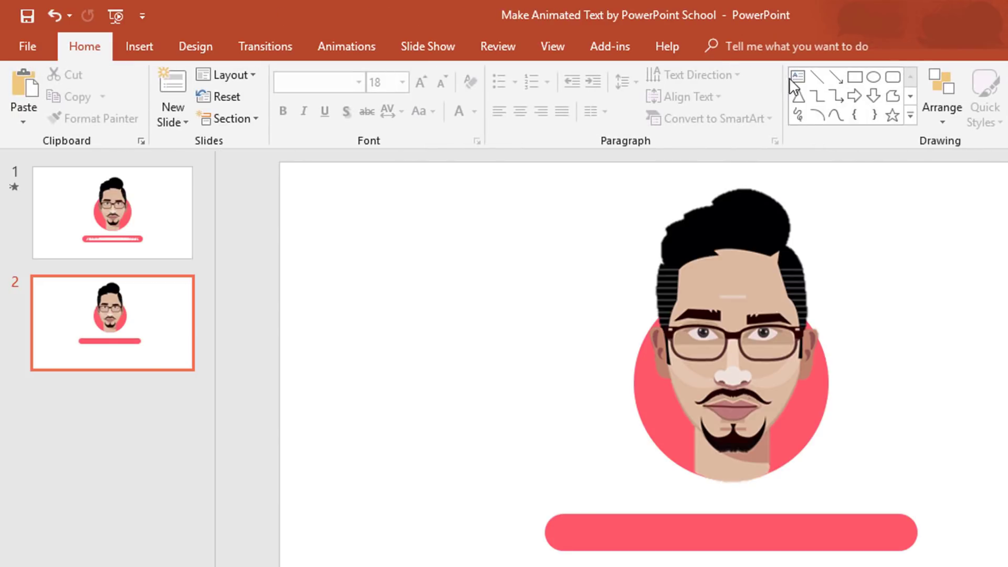
# Add a text box reading HEY GUYS over the bar and set its font to Arial Black
pyautogui.click(798, 78)
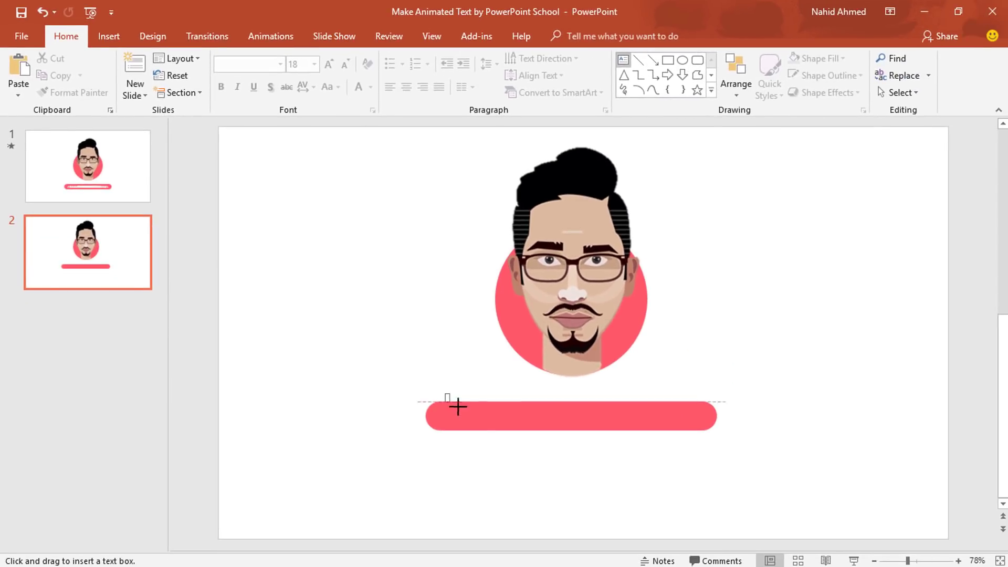
pyautogui.moveTo(458, 407)
pyautogui.mouseDown()
pyautogui.moveTo(597, 441)
pyautogui.moveTo(657, 427)
pyautogui.moveTo(695, 436)
pyautogui.mouseUp()
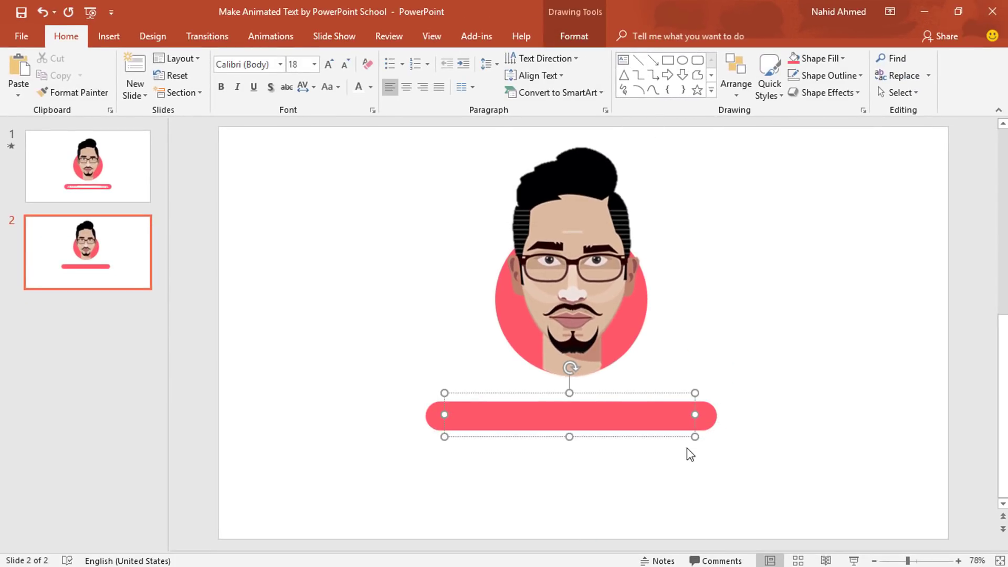
pyautogui.write('HEY GUYS')
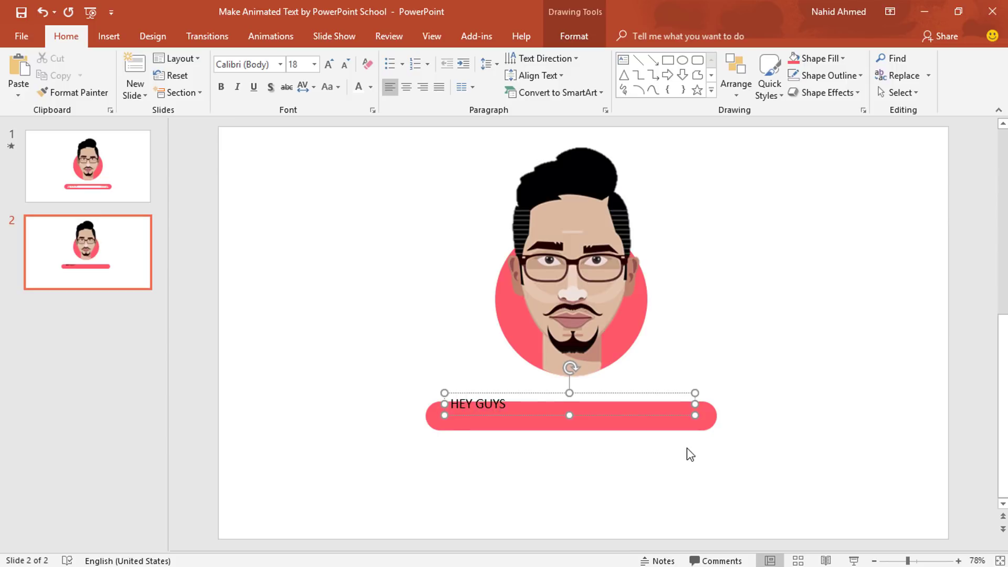
pyautogui.hotkey('ctrl', 'a')
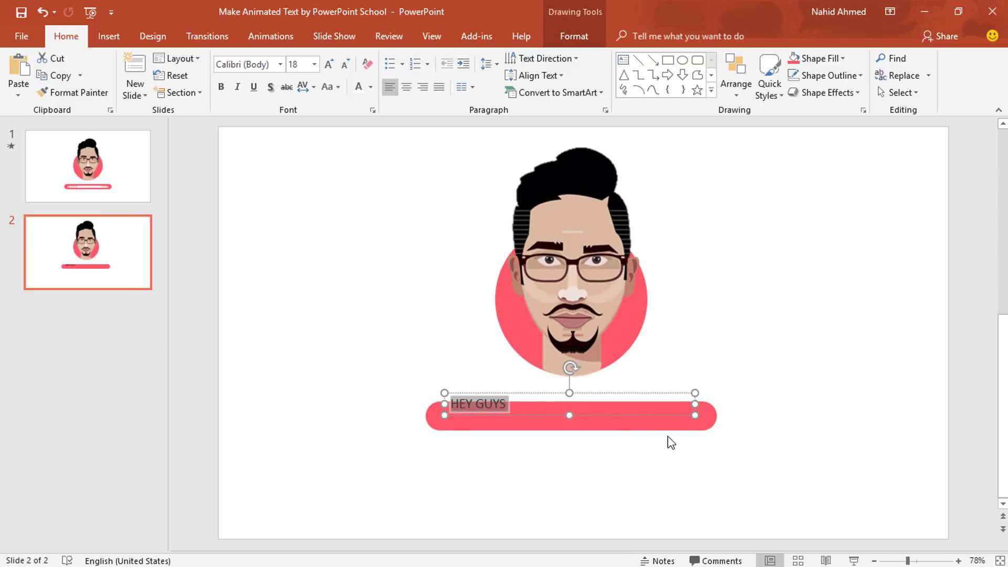
pyautogui.click(258, 64)
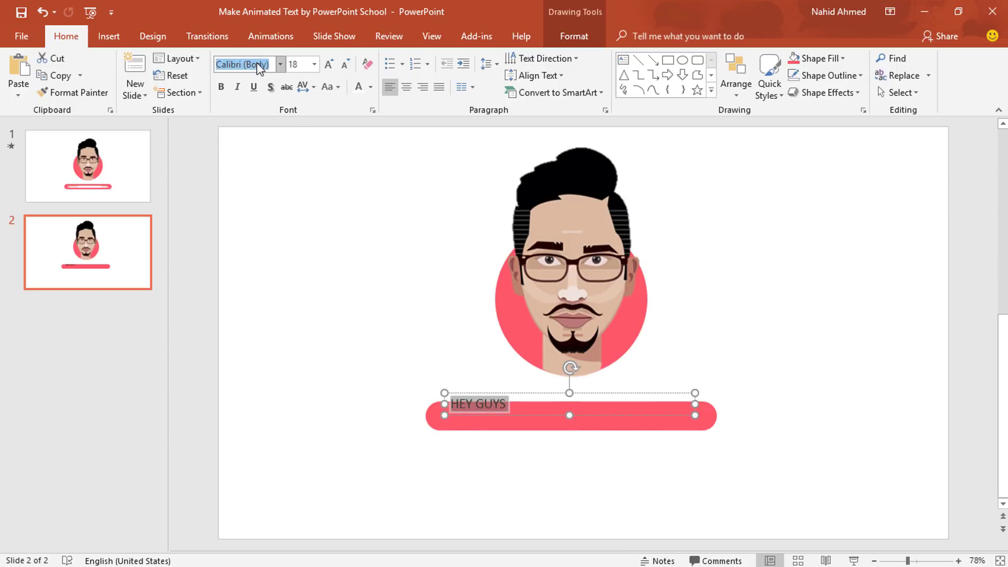
pyautogui.write('Arial Black')
pyautogui.press('Return')
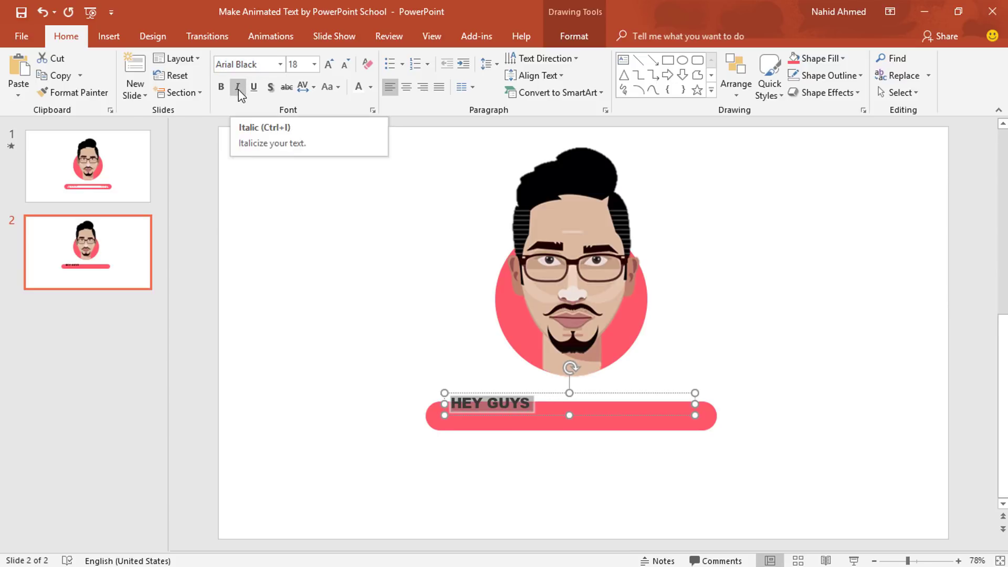
# Make HEY GUYS italic, white, size 20, centred, and move it onto the bar's centre
pyautogui.click(238, 90)
pyautogui.click(372, 88)
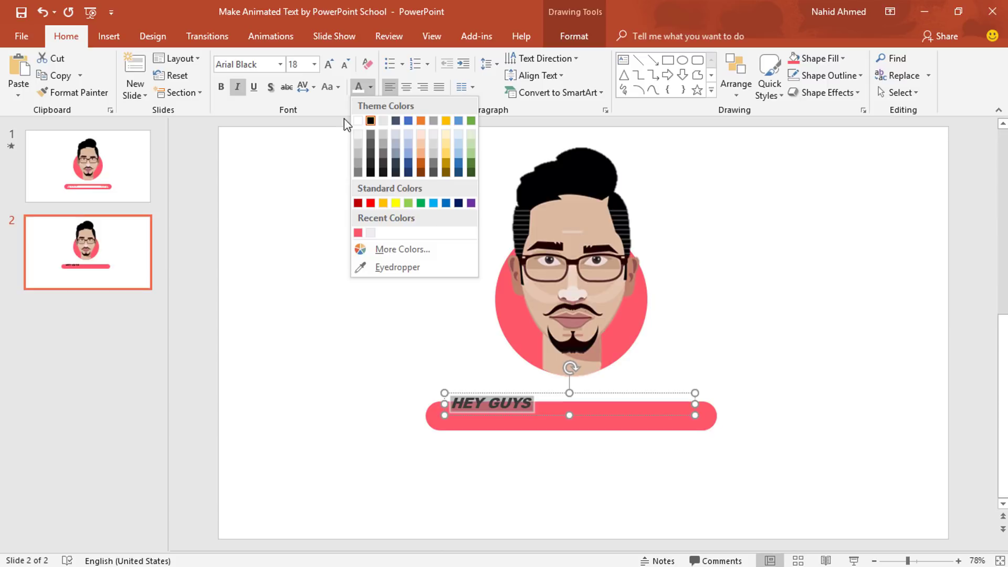
pyautogui.click(358, 121)
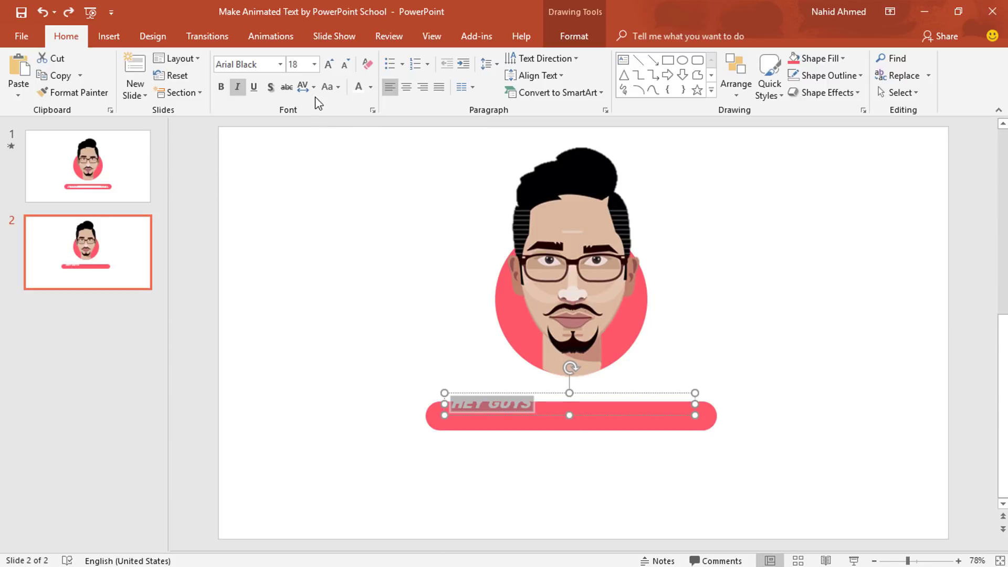
pyautogui.click(303, 65)
pyautogui.press('Return')
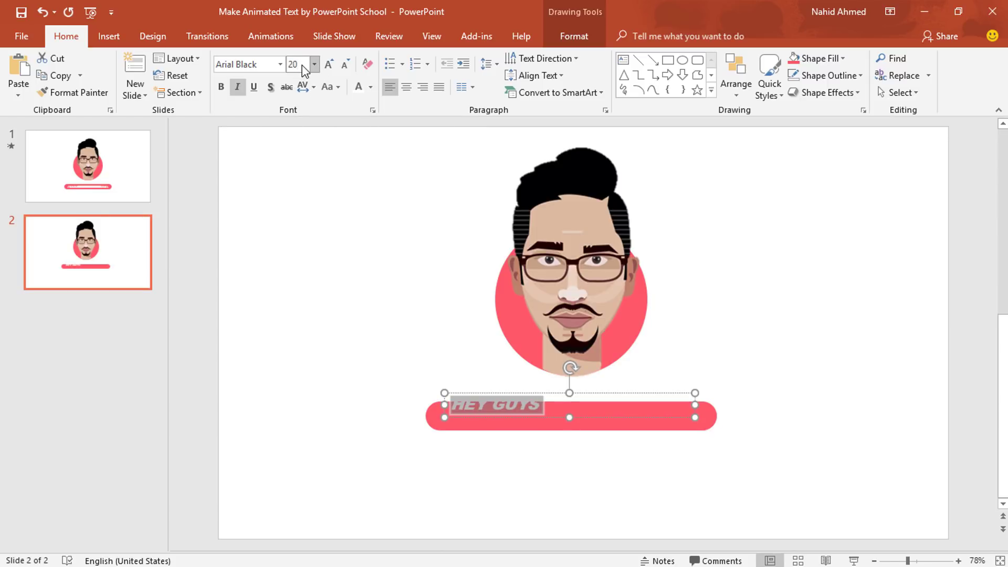
pyautogui.click(408, 92)
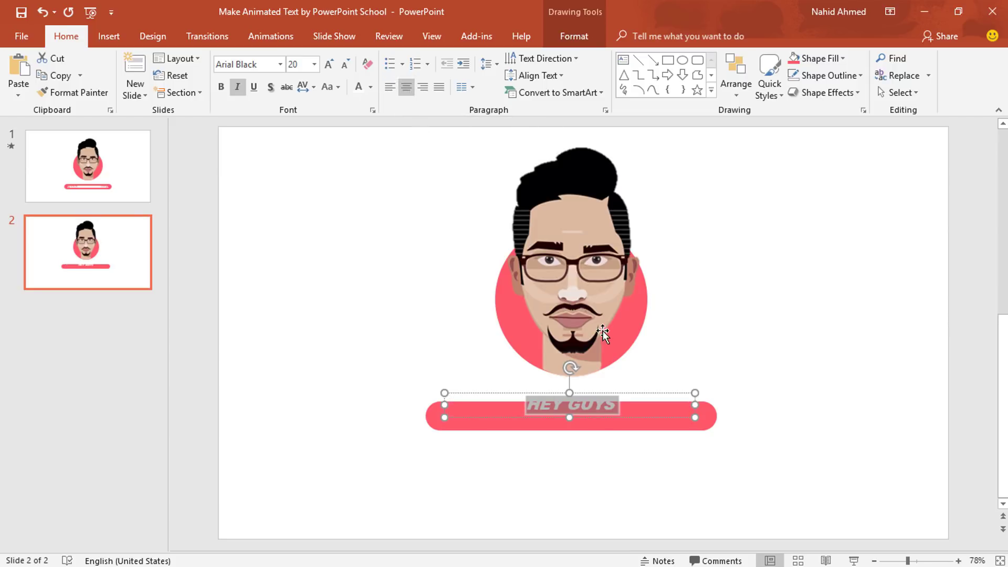
pyautogui.moveTo(632, 415); pyautogui.dragTo(632, 425)
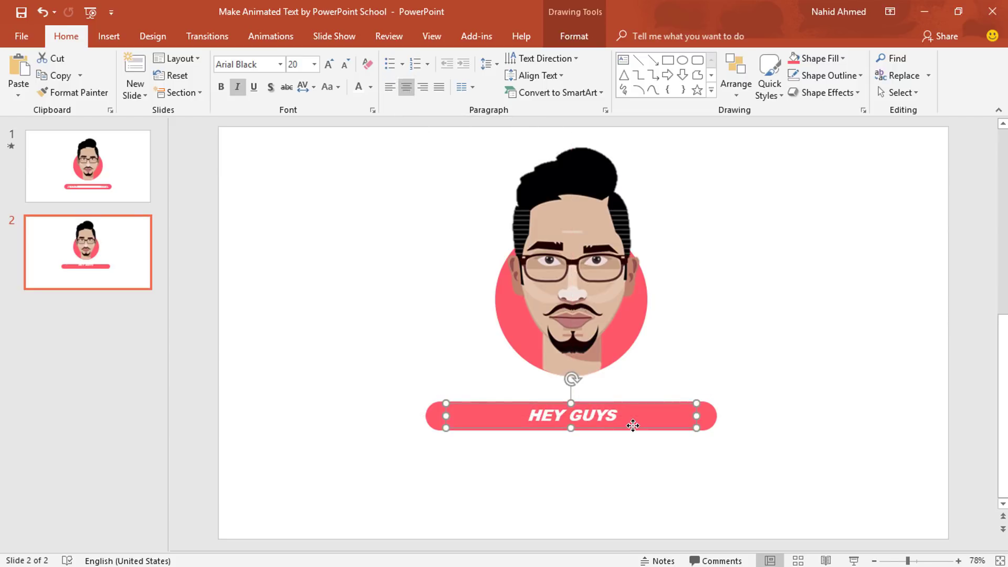
pyautogui.click(640, 454)
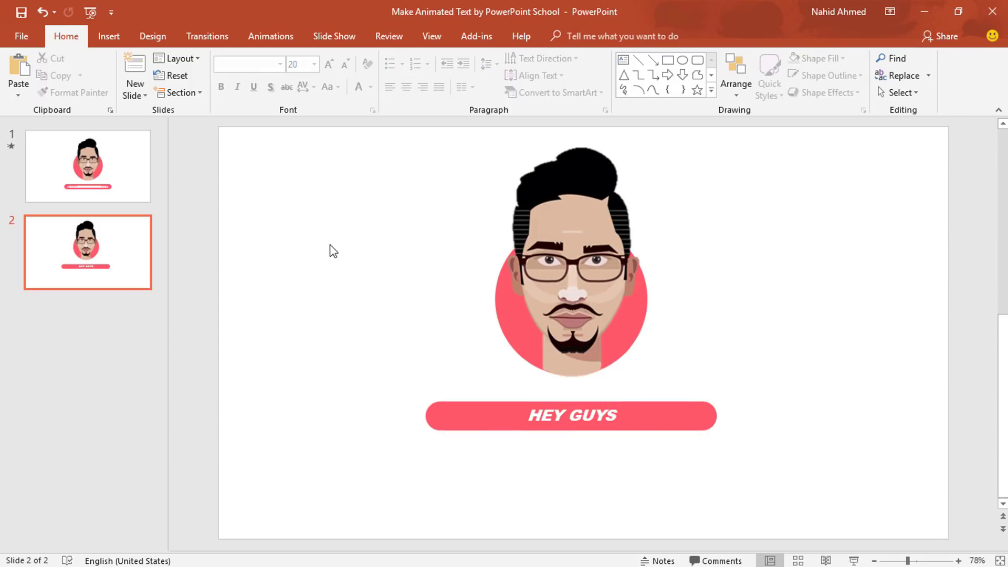
# Move the portrait, circle and HEY GUYS bar together slightly lower and to the right
pyautogui.moveTo(294, 129); pyautogui.dragTo(851, 533)
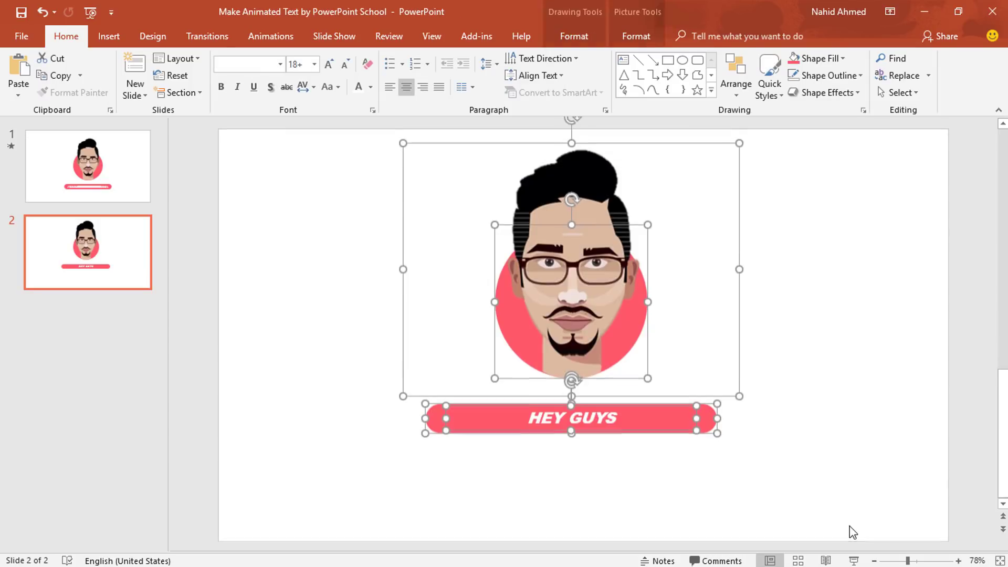
pyautogui.moveTo(657, 432); pyautogui.dragTo(668, 459)
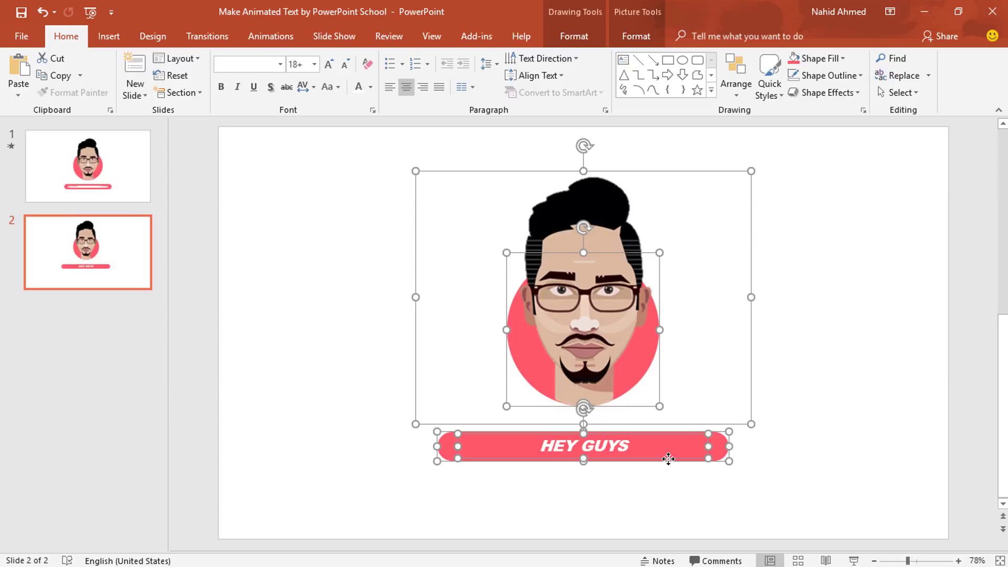
pyautogui.click(836, 377)
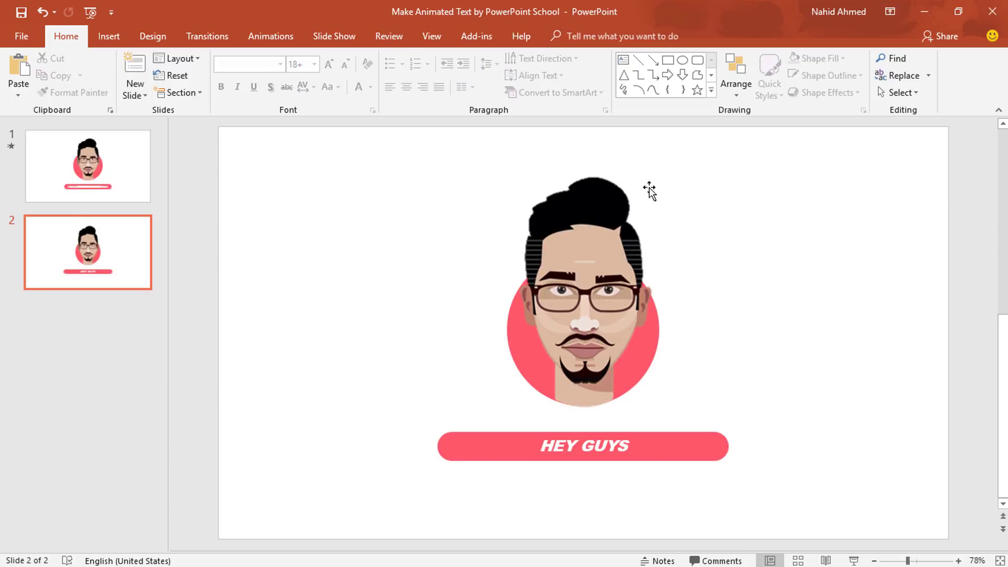
pyautogui.click(263, 38)
# Give the pink circle a Zoom entrance, with the Animation Pane showing
pyautogui.click(709, 59)
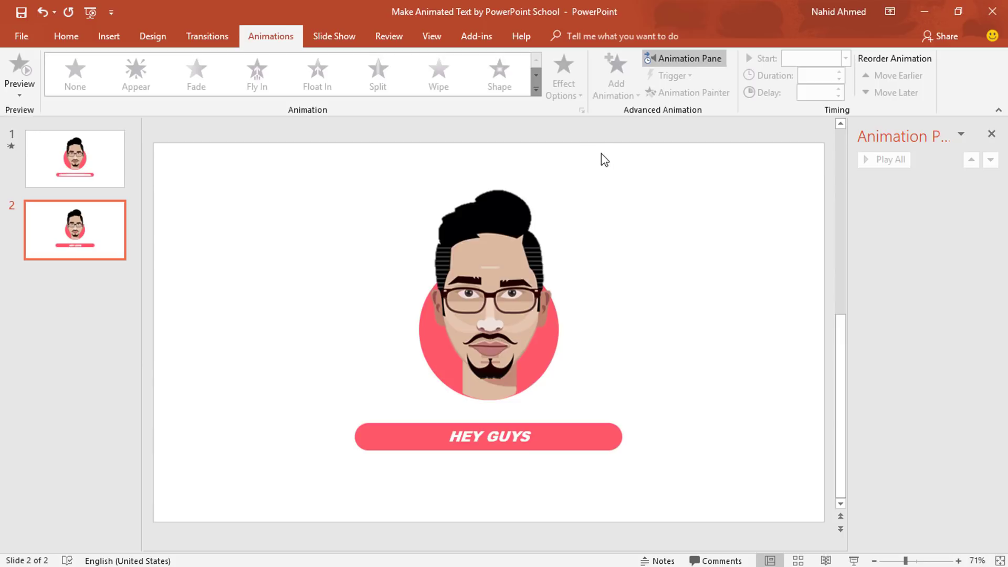
pyautogui.moveTo(614, 134)
pyautogui.mouseDown()
pyautogui.moveTo(587, 223)
pyautogui.moveTo(458, 399)
pyautogui.moveTo(406, 406)
pyautogui.mouseUp()
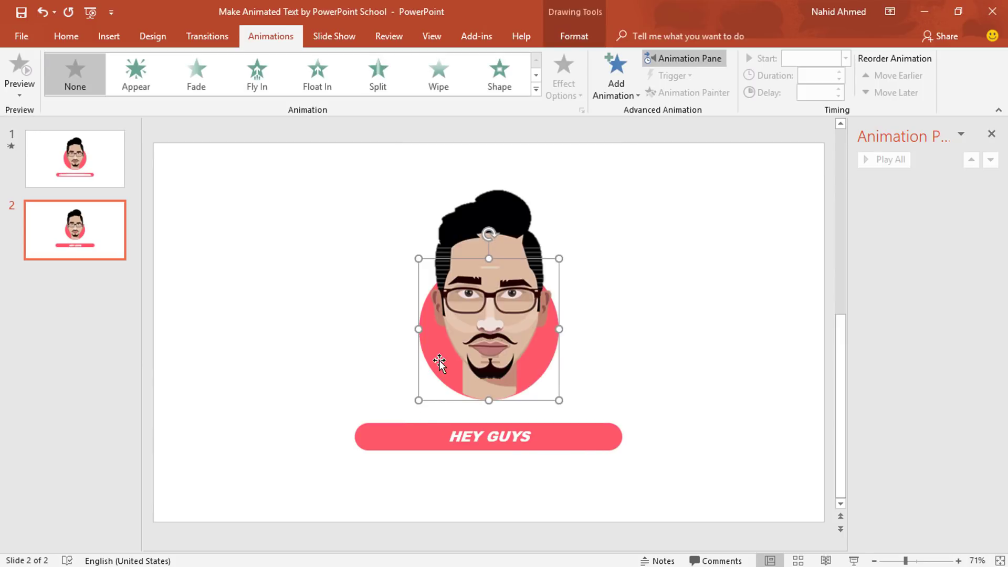
pyautogui.click(620, 94)
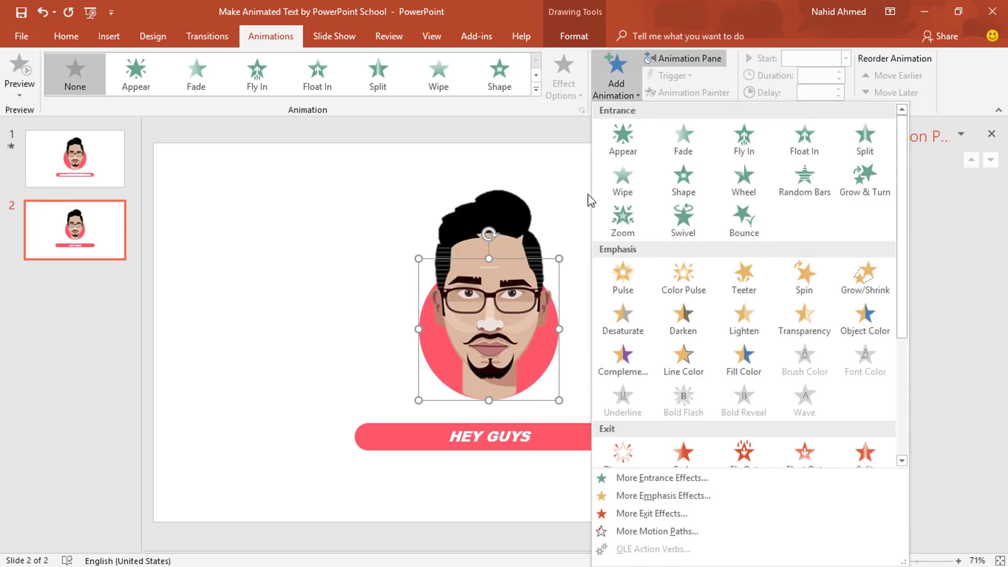
pyautogui.click(622, 218)
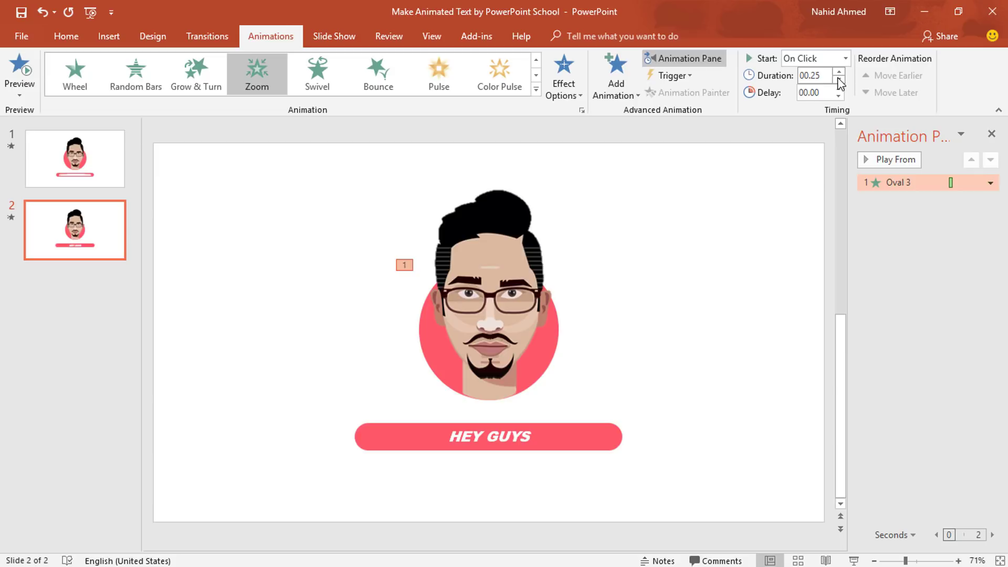
# Give the face picture a Zoom entrance starting After Previous
pyautogui.click(502, 263)
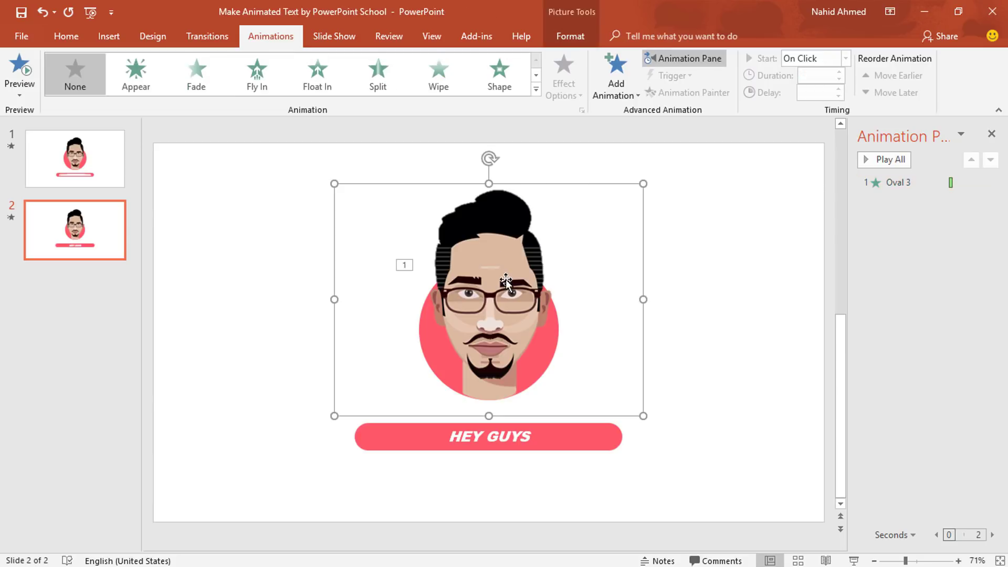
pyautogui.click(614, 100)
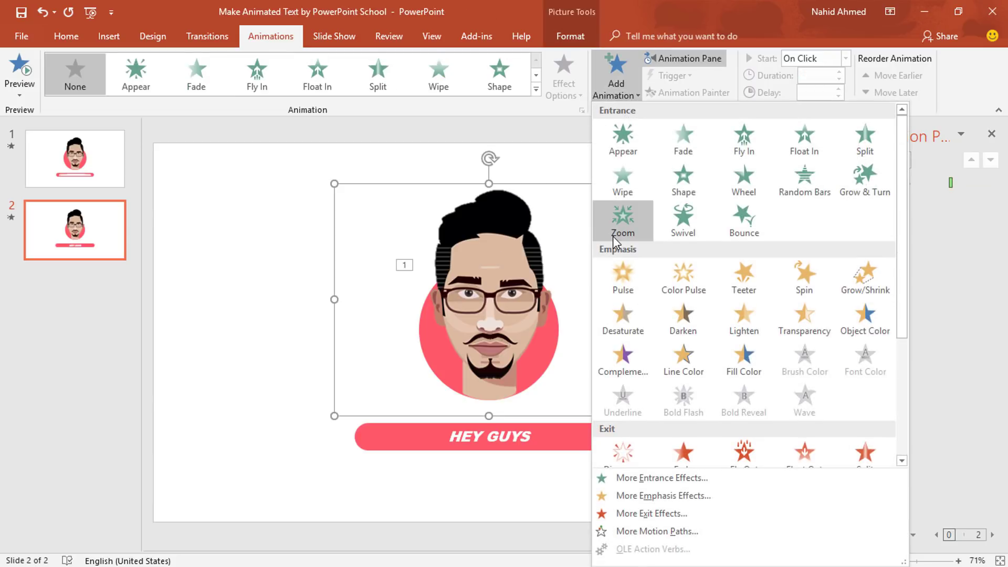
pyautogui.click(613, 236)
pyautogui.click(845, 58)
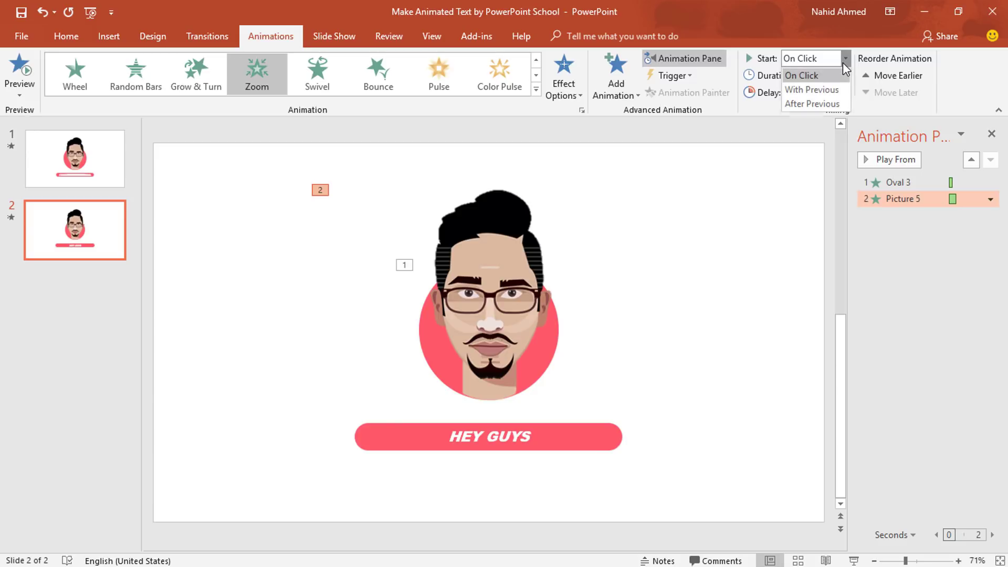
pyautogui.click(829, 104)
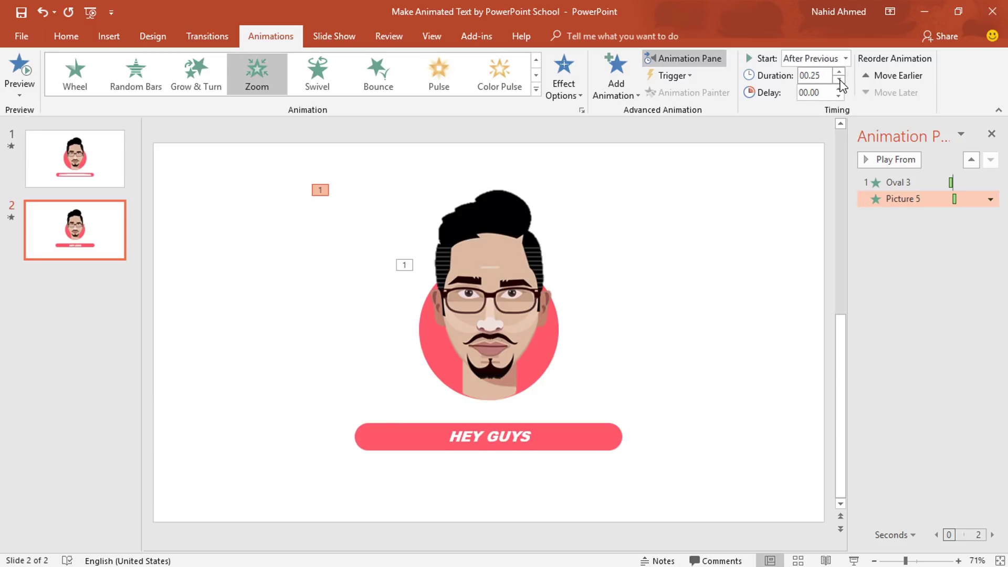
# Give the HEY GUYS bar an Expand entrance starting After Previous, 00.50 duration, 00.25 delay
pyautogui.click(357, 436)
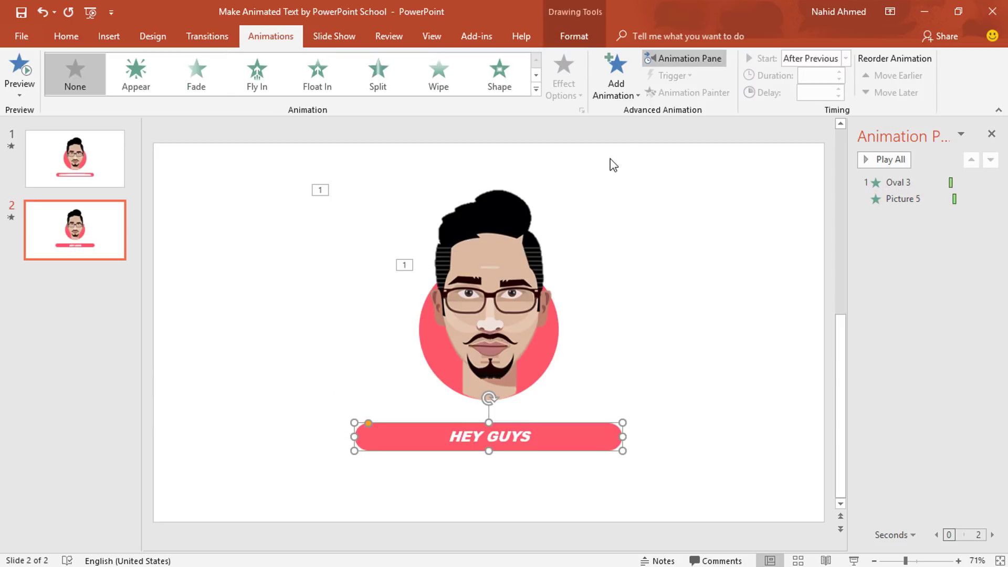
pyautogui.click(619, 98)
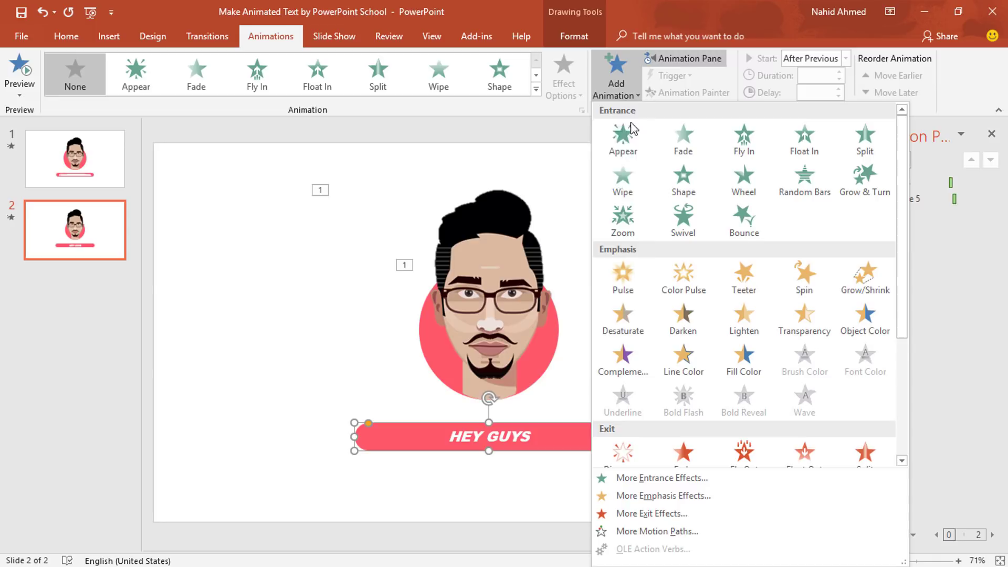
pyautogui.click(650, 481)
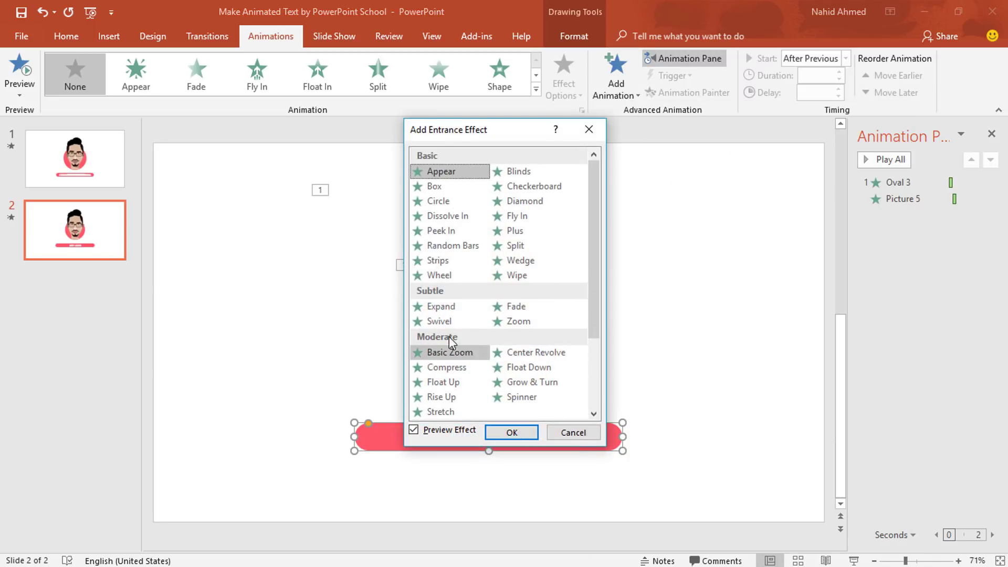
pyautogui.click(457, 310)
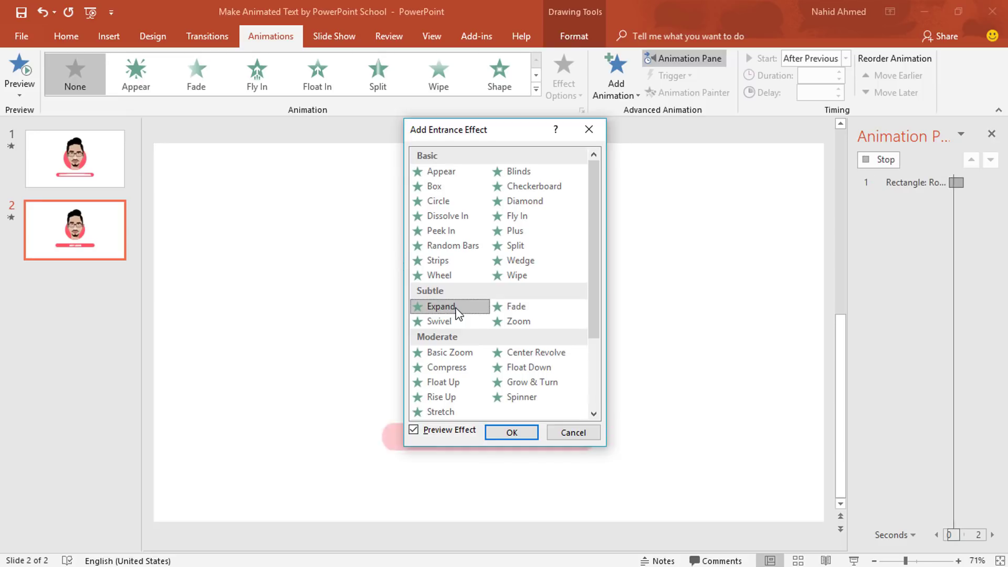
pyautogui.click(512, 433)
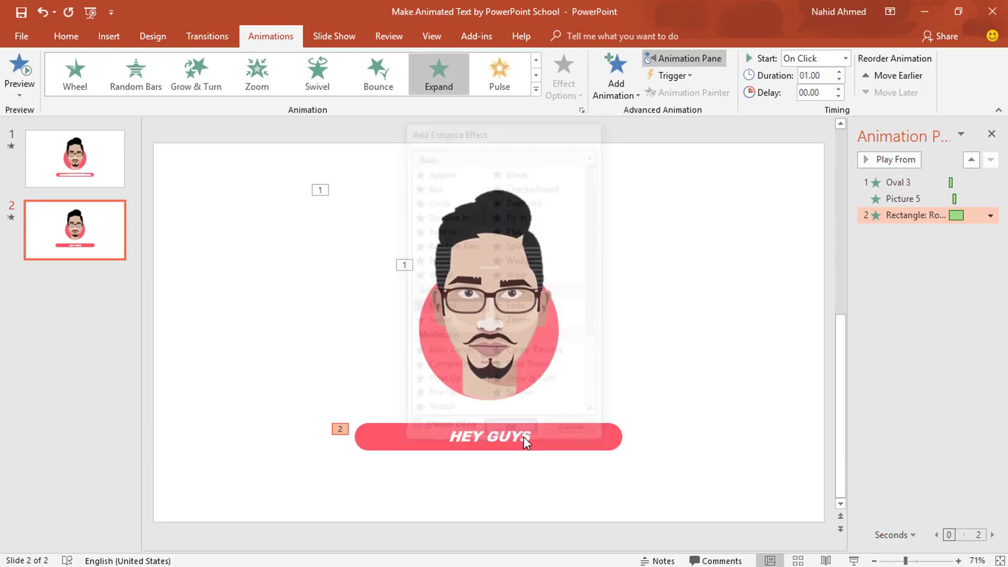
pyautogui.click(846, 57)
pyautogui.click(831, 105)
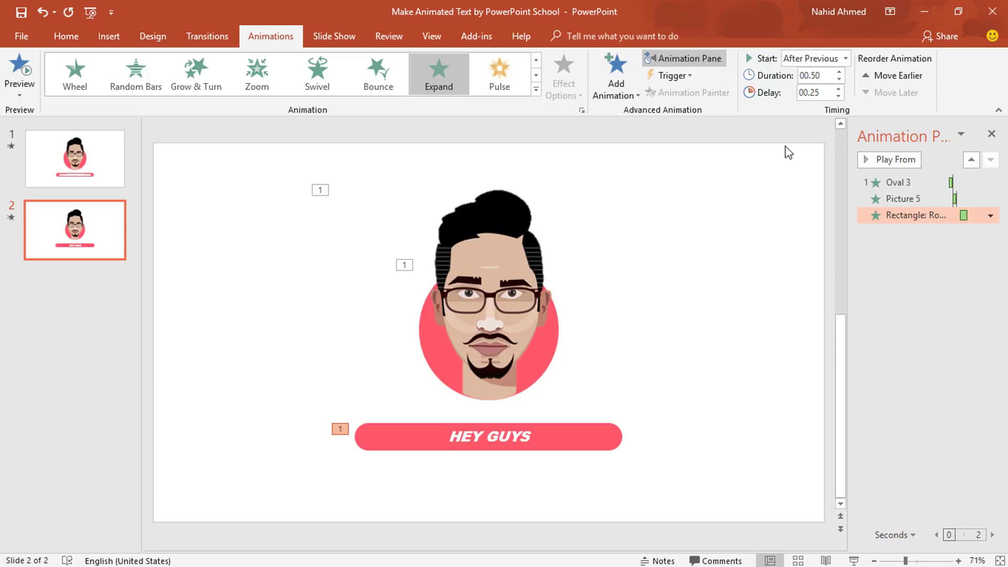
# Make HEY GUYS fly in from the left After Previous, with 0.25 s duration and delay
pyautogui.click(541, 440)
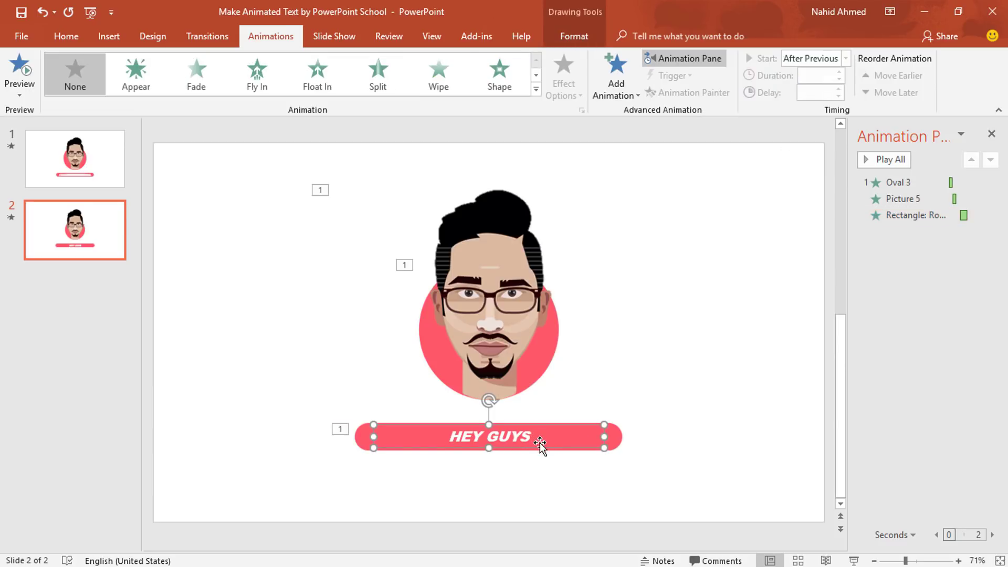
pyautogui.click(610, 94)
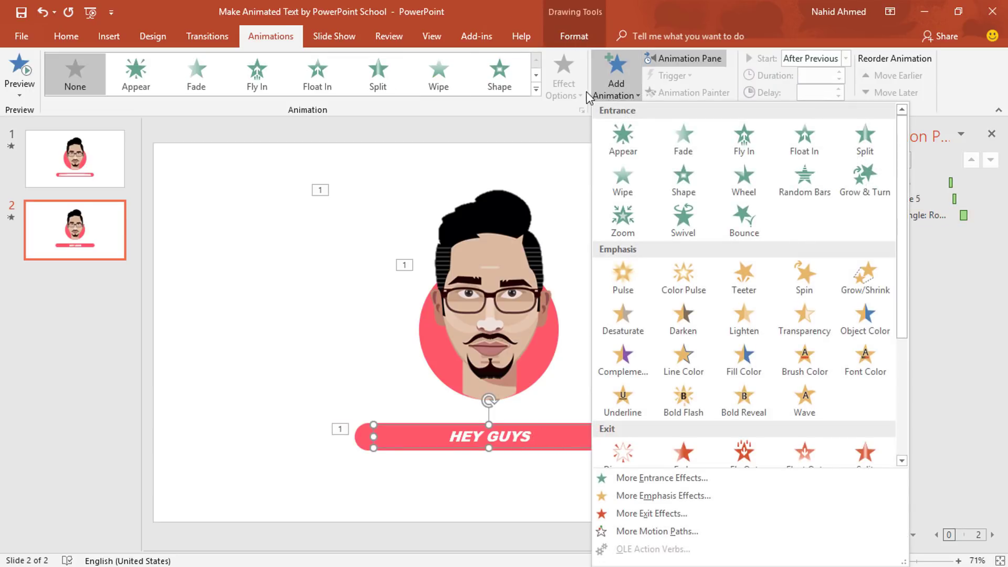
pyautogui.click(739, 143)
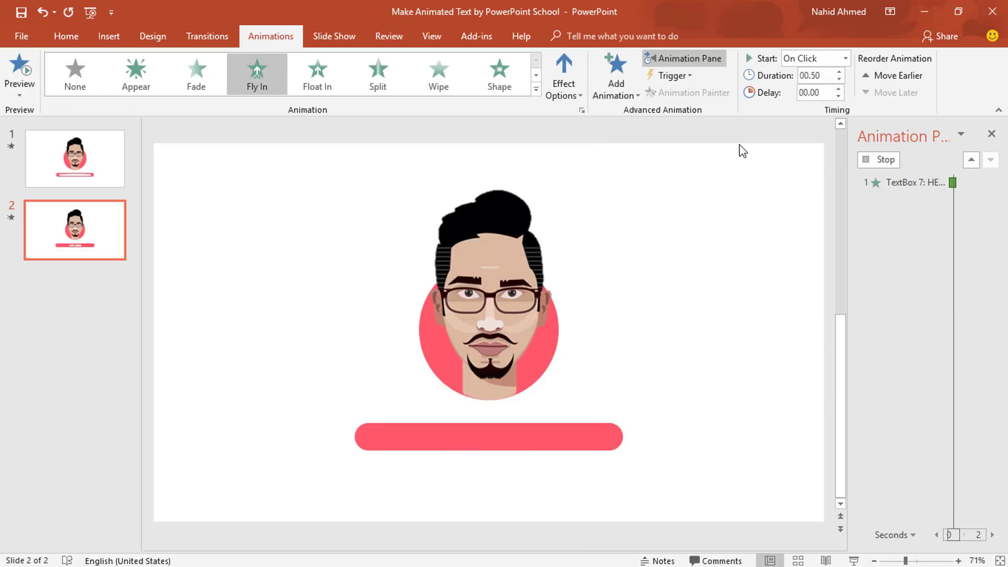
pyautogui.click(552, 95)
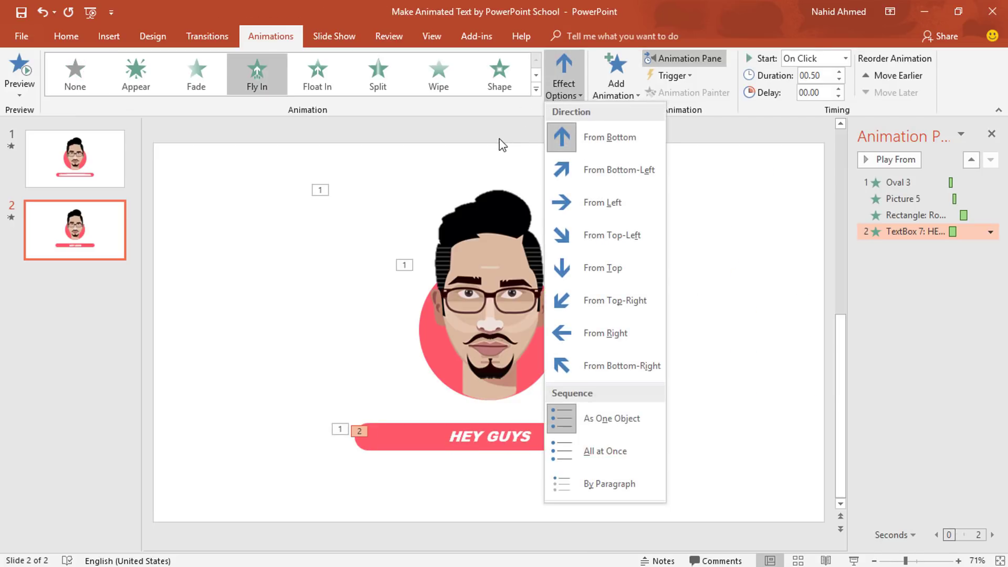
pyautogui.click(607, 209)
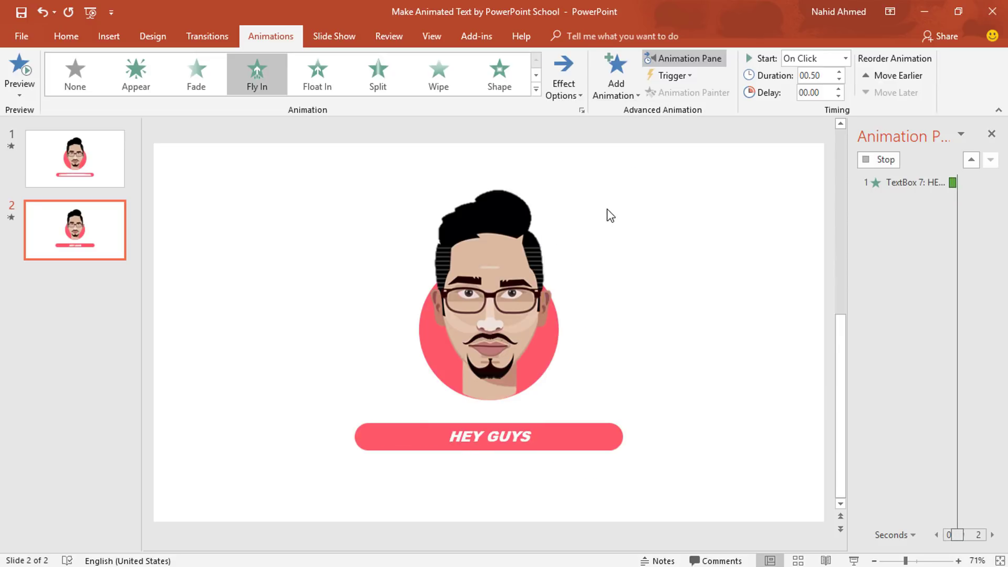
pyautogui.click(845, 57)
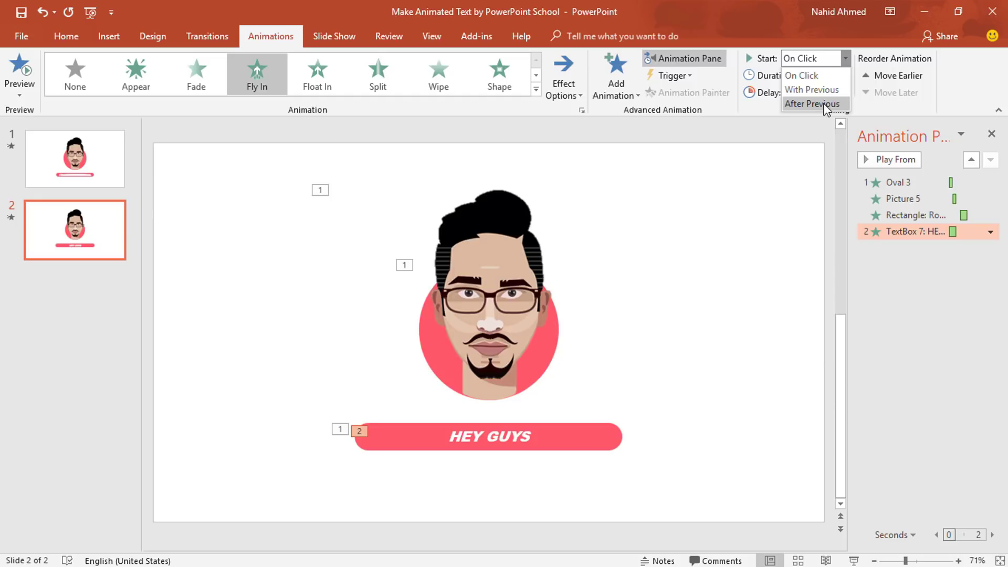
pyautogui.click(824, 104)
pyautogui.click(839, 80)
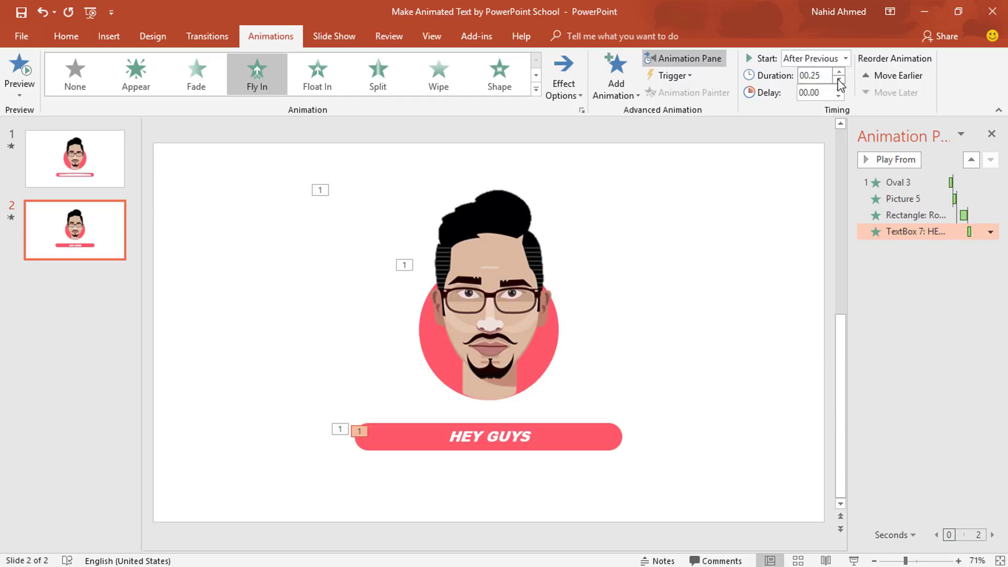
pyautogui.click(839, 89)
# Give the Fly In a 0.25 sec smooth end
pyautogui.click(990, 232)
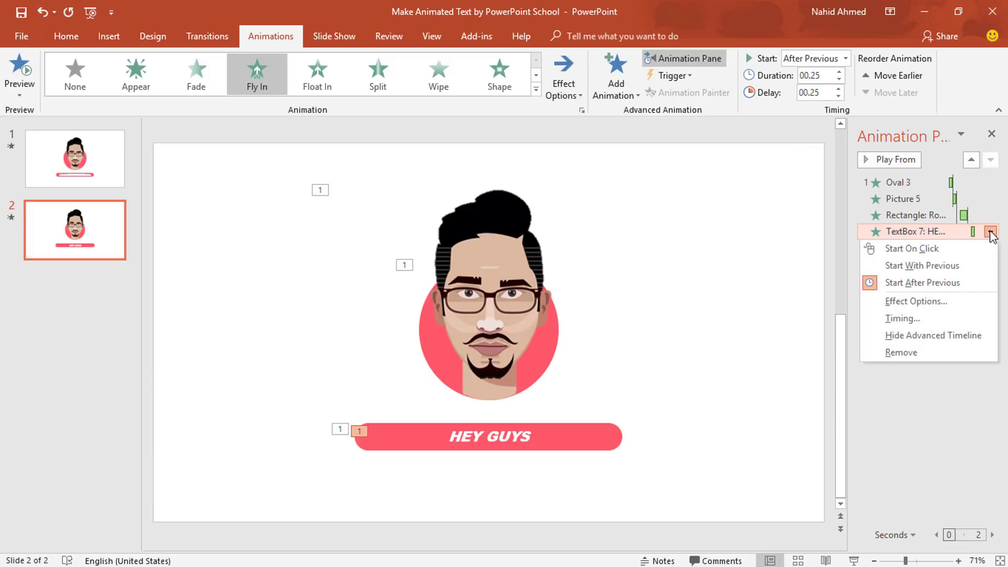
pyautogui.click(948, 310)
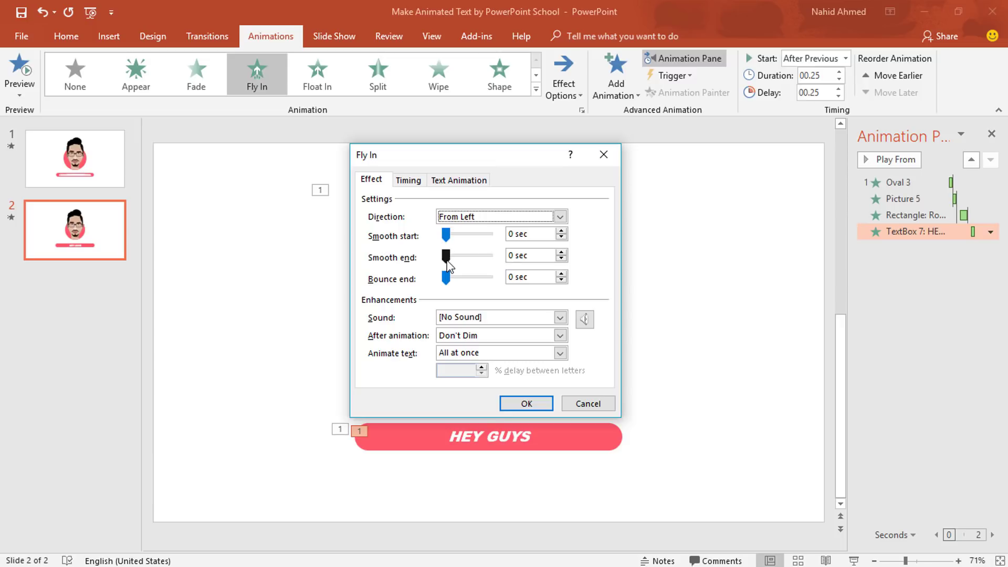
pyautogui.moveTo(447, 266); pyautogui.dragTo(455, 267)
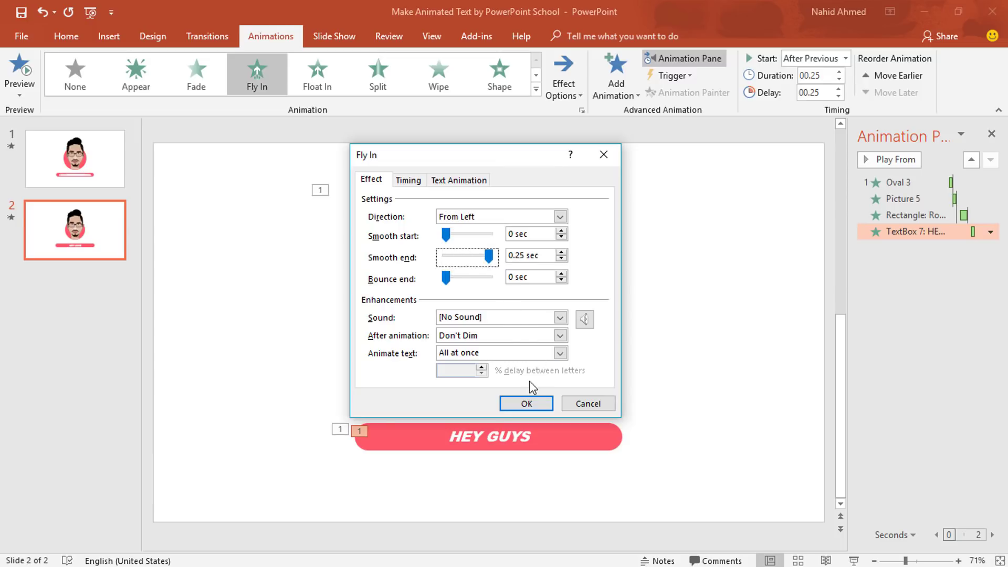
pyautogui.click(527, 403)
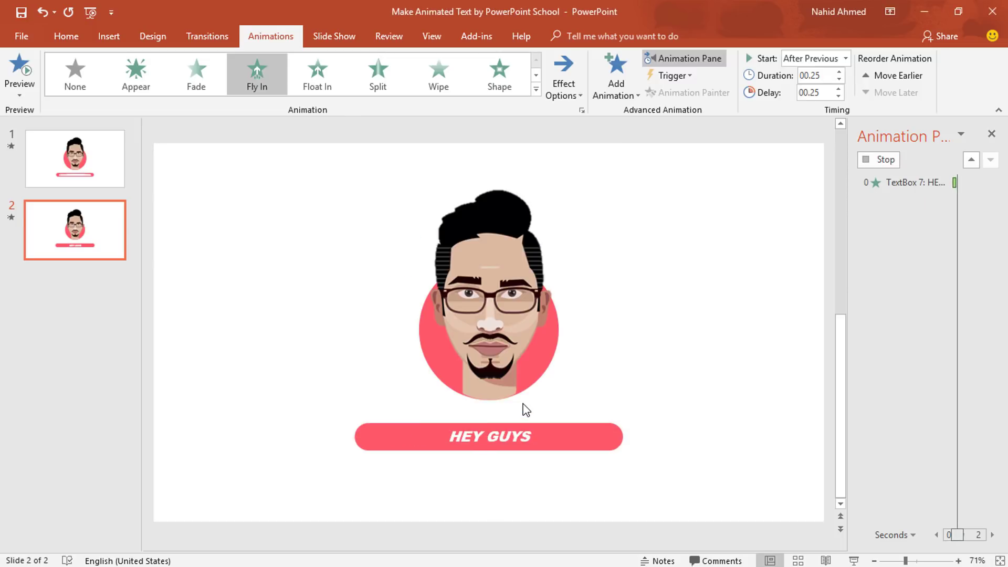
# Add a Fly Out exit to the right on HEY GUYS, starting After Previous
pyautogui.click(546, 433)
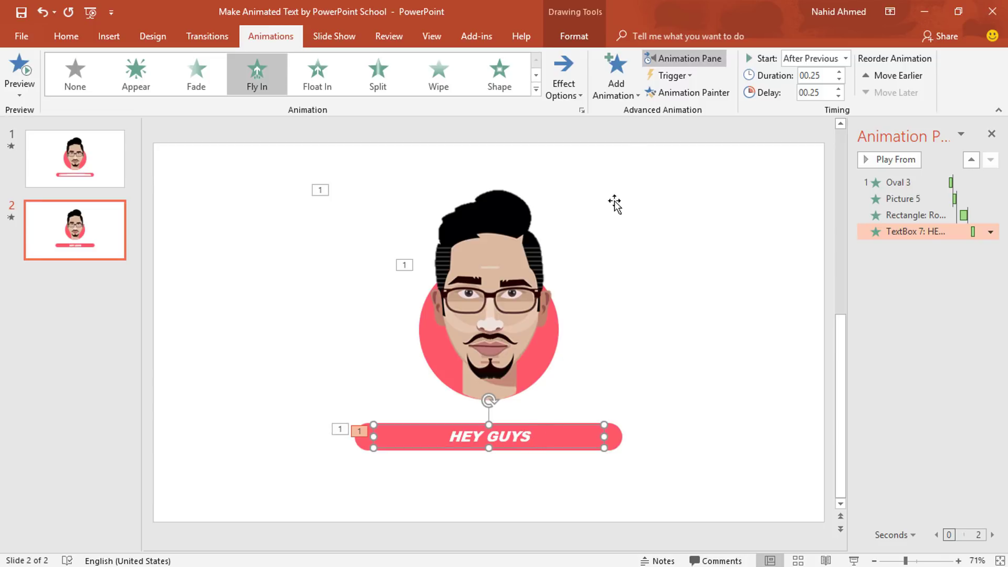
pyautogui.click(615, 94)
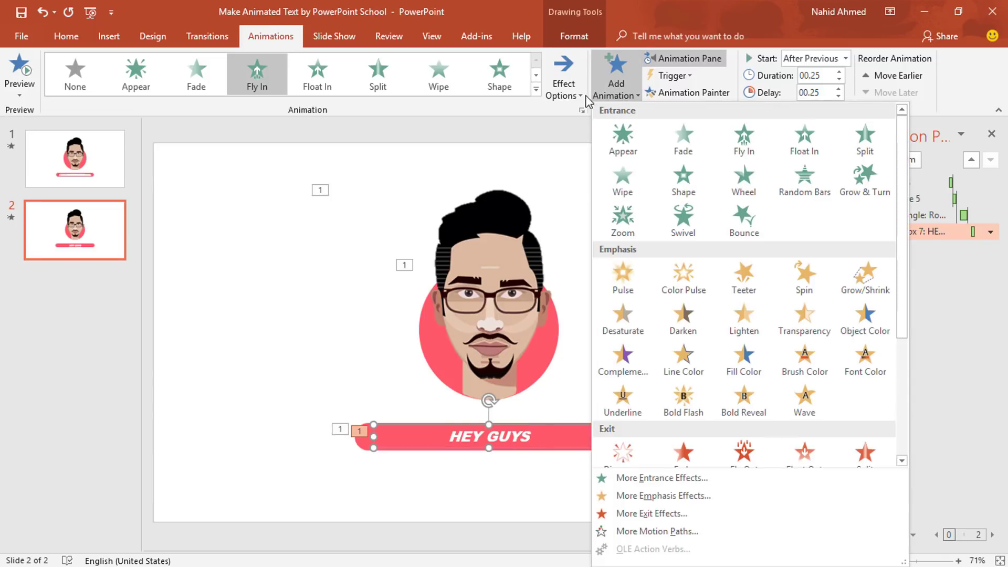
pyautogui.scroll(-3, 640, 353)
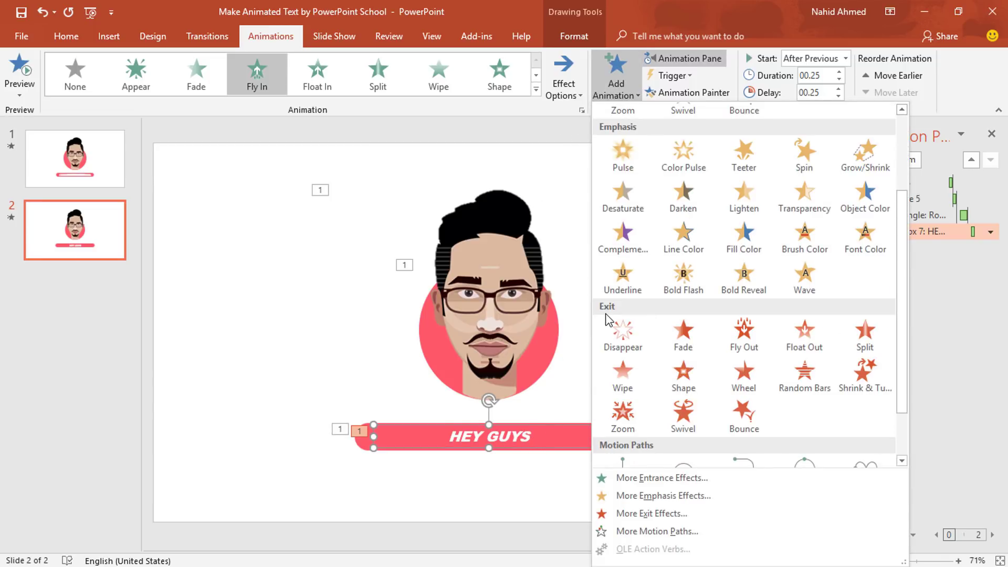
pyautogui.click(755, 345)
pyautogui.click(565, 91)
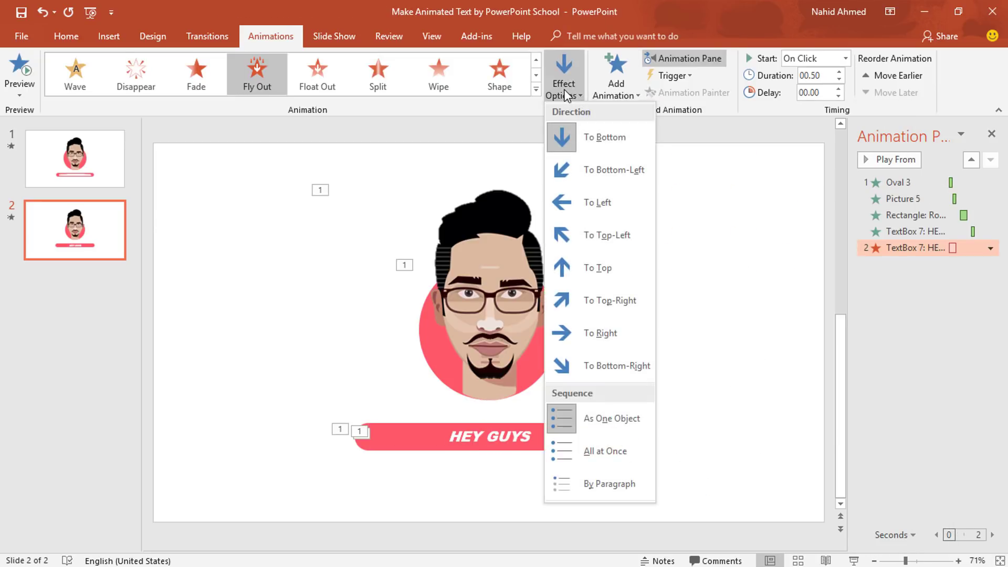
pyautogui.click(612, 334)
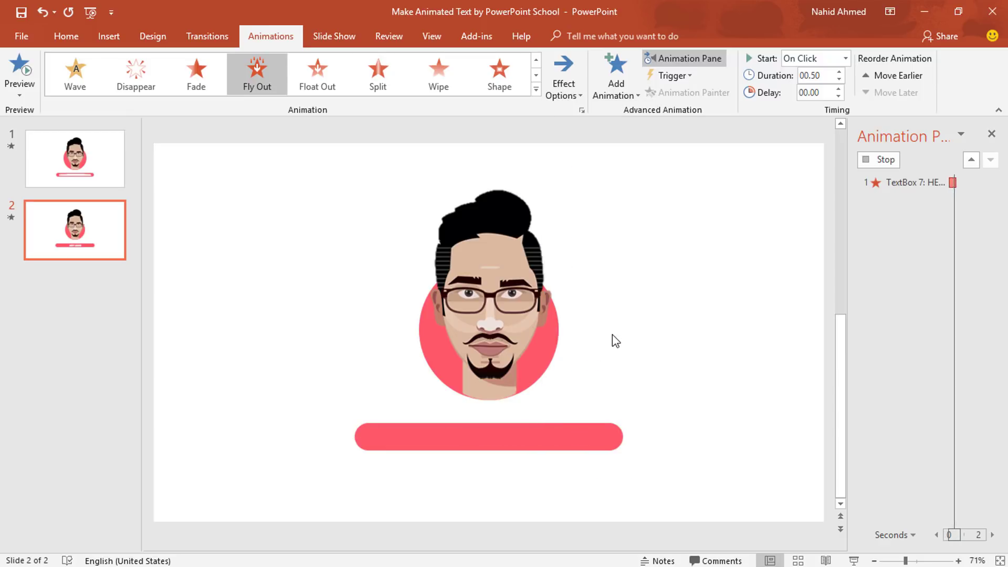
pyautogui.click(845, 59)
pyautogui.click(835, 101)
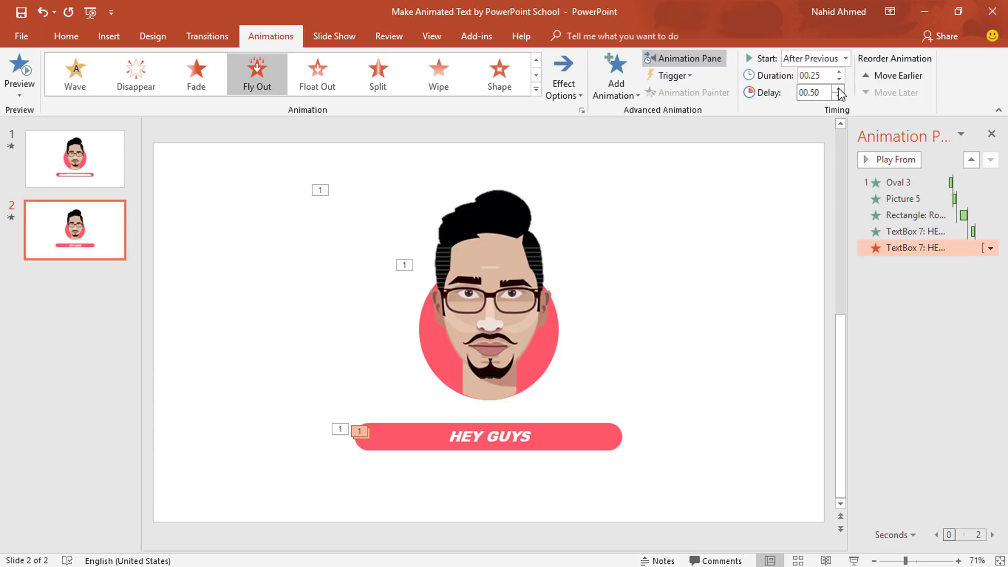
# Give the Fly Out a 0.25 sec smooth start, then select the HEY GUYS text box
pyautogui.click(990, 248)
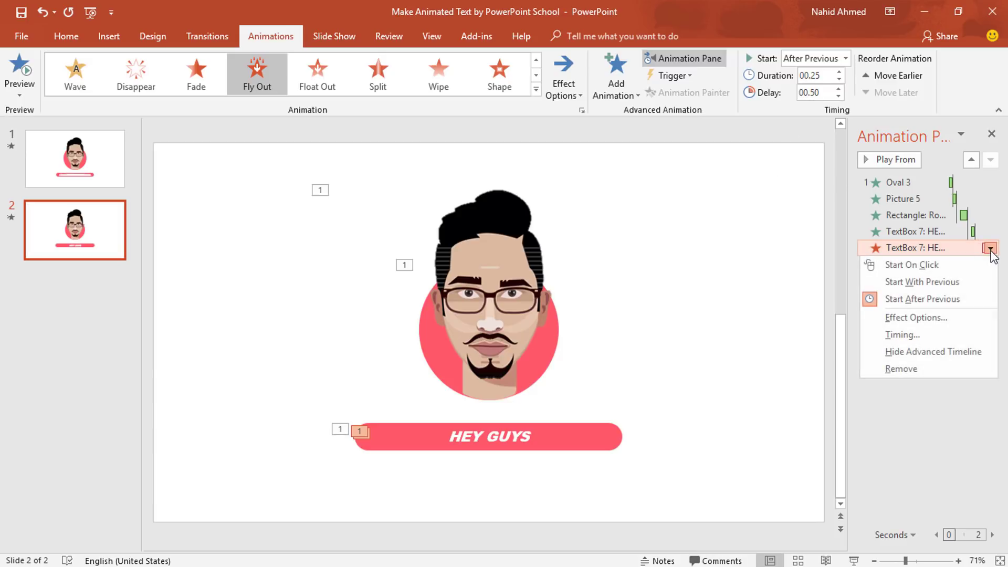
pyautogui.click(960, 317)
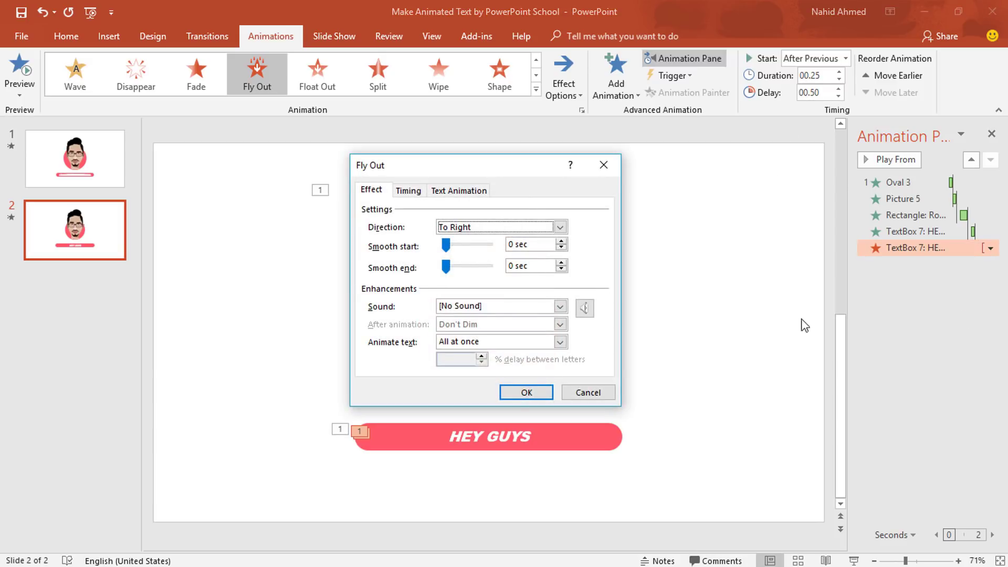
pyautogui.moveTo(447, 246); pyautogui.dragTo(490, 245)
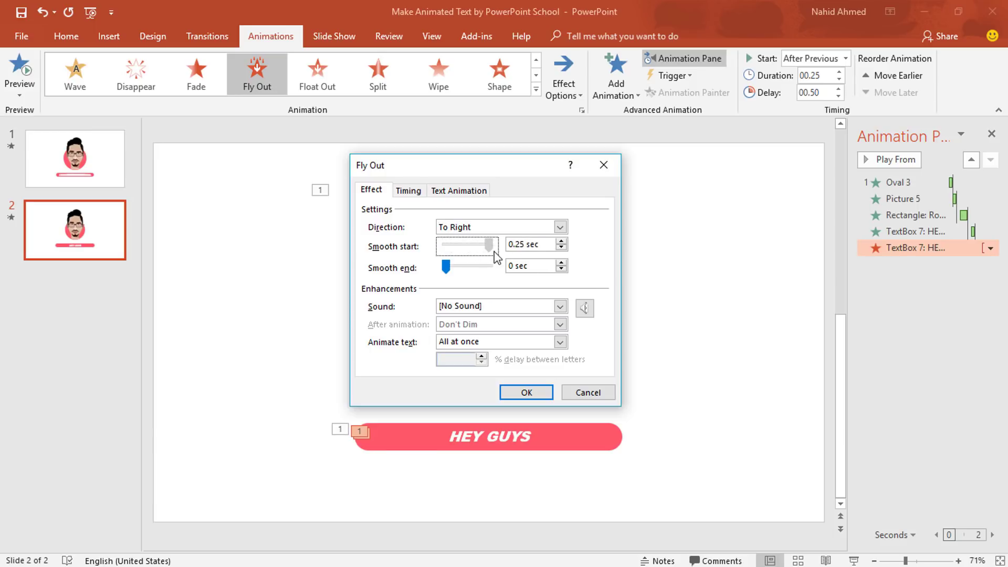
pyautogui.click(526, 393)
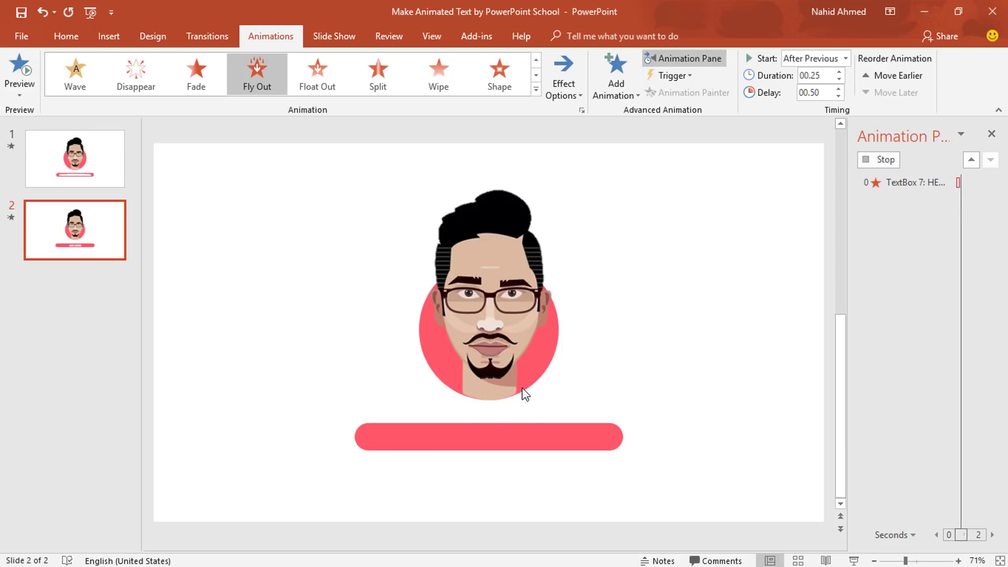
pyautogui.keyDown('ctrl'); pyautogui.scroll(-2, 548, 424); pyautogui.keyUp('ctrl')
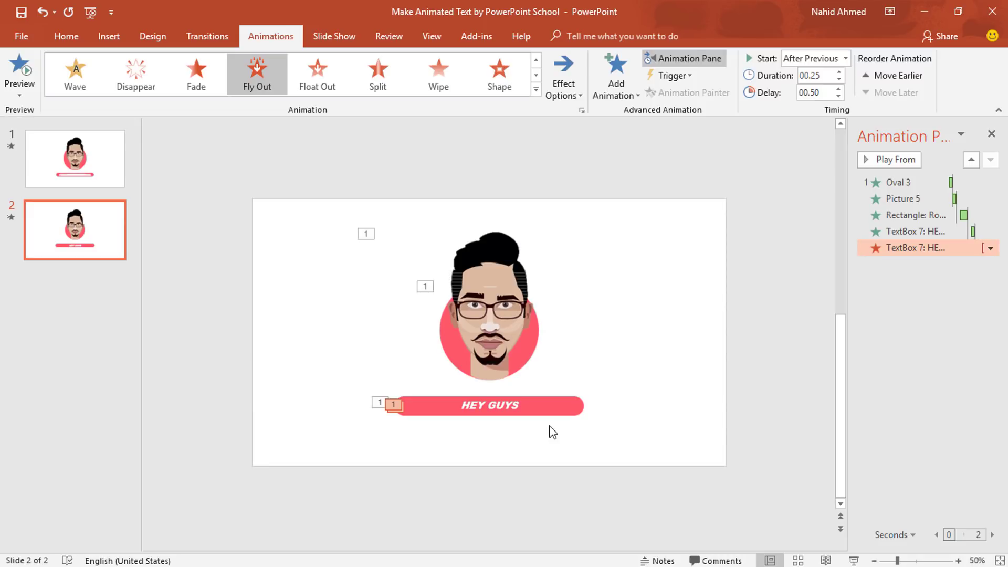
pyautogui.click(528, 409)
# Copy the HEY GUYS text box below the slide and retype it as 'THIS IS' plus the presenter's name
pyautogui.keyDown('ctrl'); pyautogui.keyDown('shift'); pyautogui.moveTo(529, 421); pyautogui.dragTo(508, 493); pyautogui.keyUp('shift'); pyautogui.keyUp('ctrl')
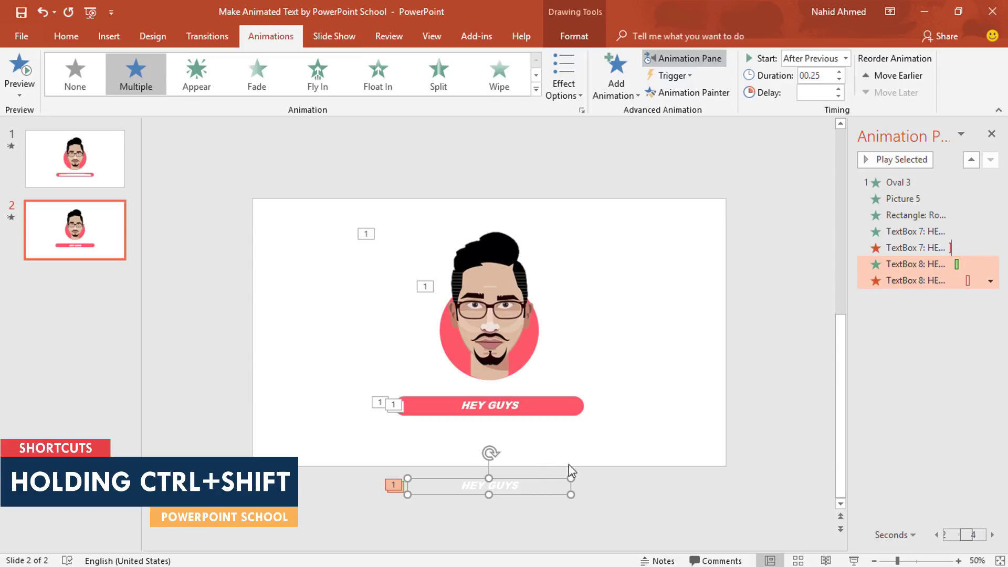
pyautogui.tripleClick(512, 487)
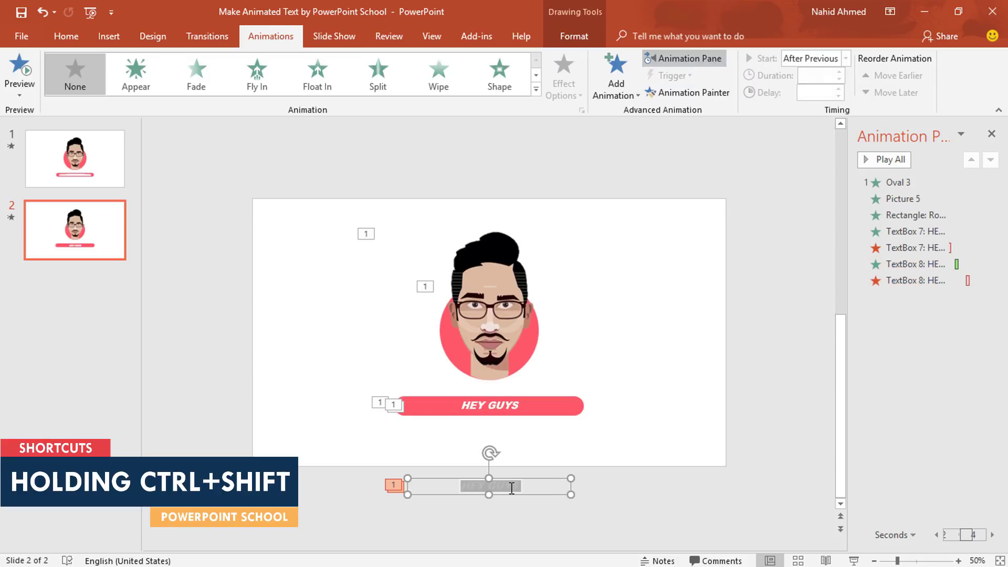
pyautogui.write('THIS IS ZAMAN')
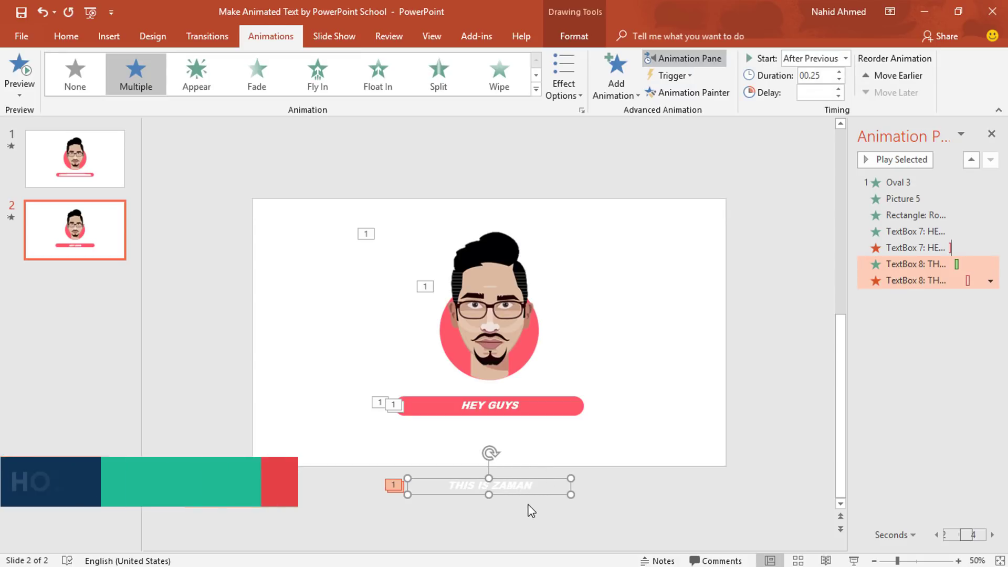
# Centre the new name caption on the pink bar with the smart guides, then copy it below the slide
pyautogui.moveTo(525, 494); pyautogui.dragTo(526, 415)
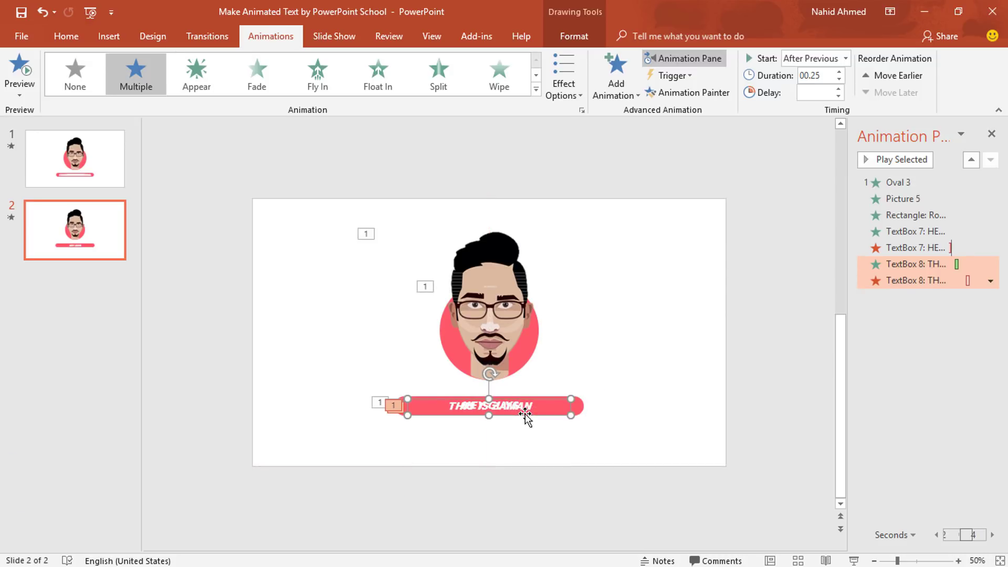
pyautogui.scroll(10, 513, 478)
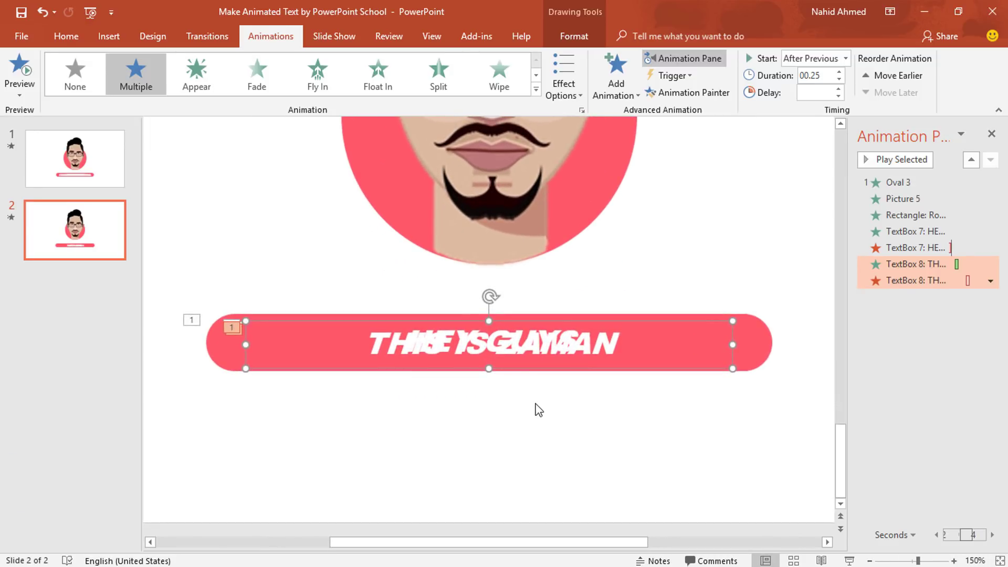
pyautogui.moveTo(562, 329); pyautogui.dragTo(556, 317)
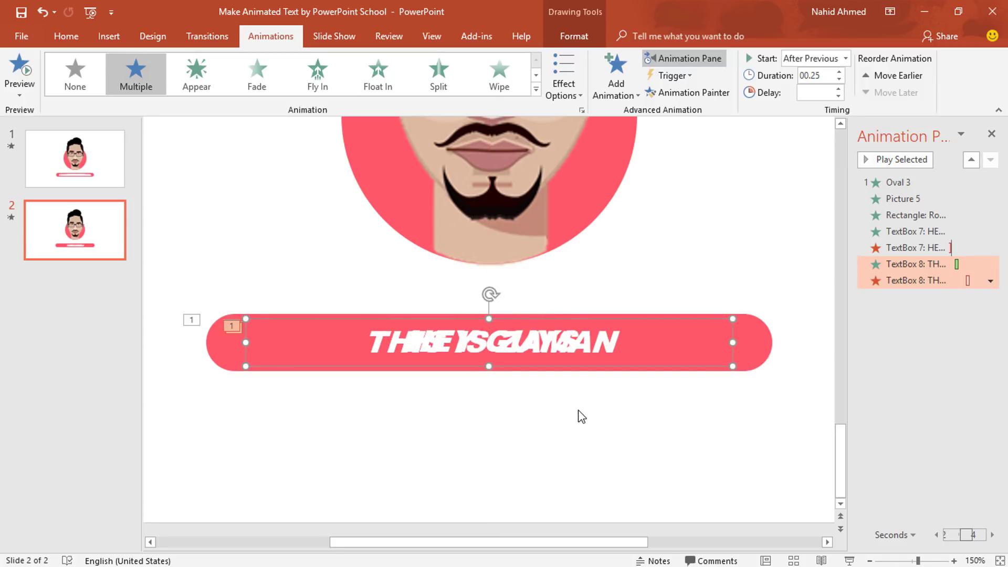
pyautogui.scroll(-10, 582, 416)
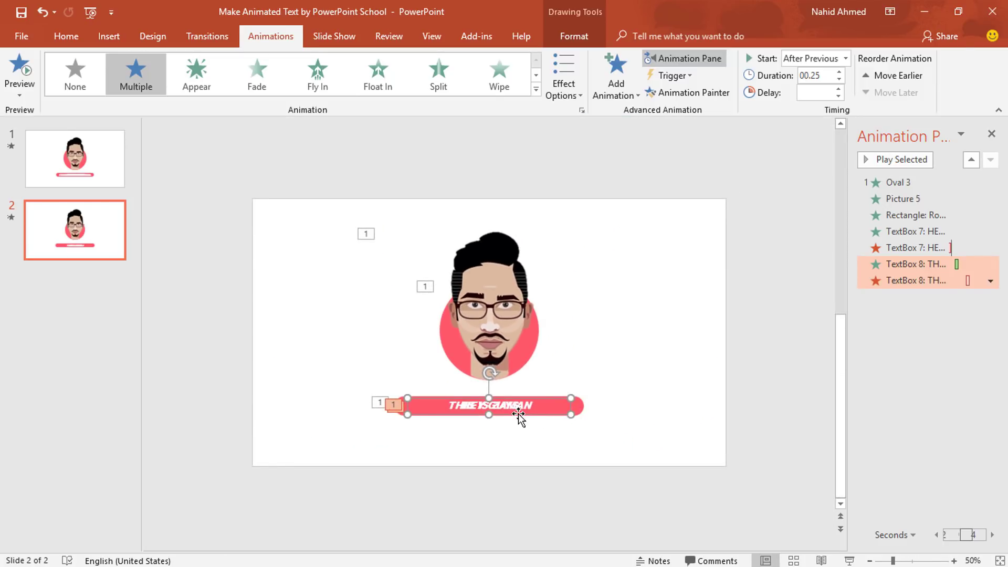
pyautogui.moveTo(519, 407); pyautogui.dragTo(516, 491)
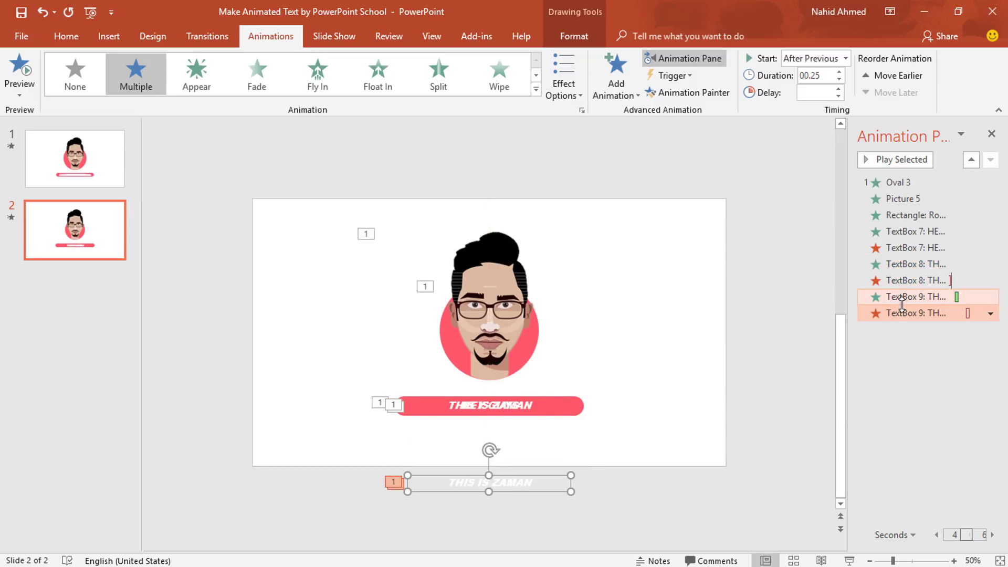
# Retype the copied caption as YOUR INSTRUCTOR and centre it on the pink bar over the earlier lines
pyautogui.tripleClick(526, 489)
pyautogui.press('Escape')
pyautogui.moveTo(529, 494); pyautogui.dragTo(530, 418)
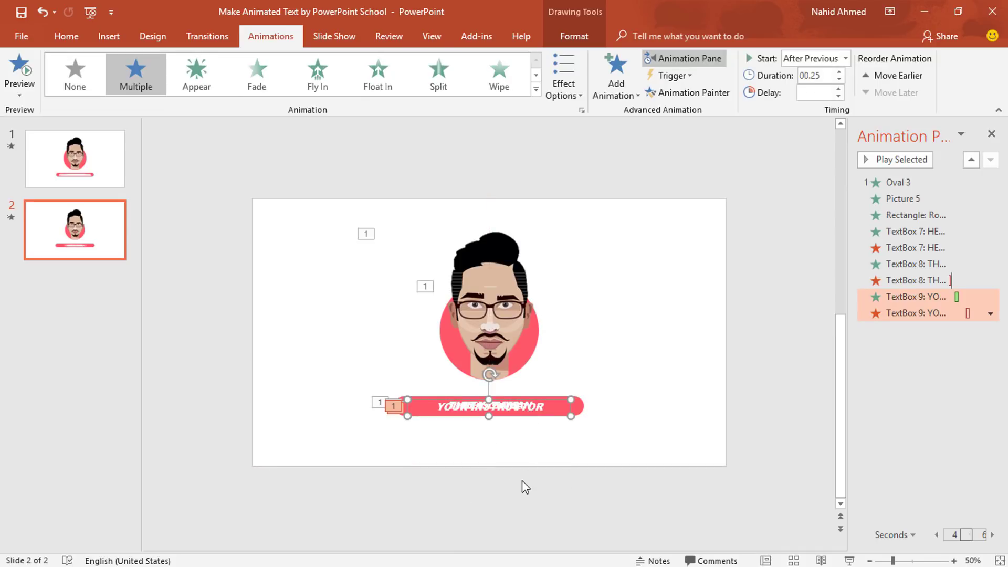
pyautogui.scroll(10, 522, 488)
pyautogui.moveTo(553, 322); pyautogui.dragTo(553, 321)
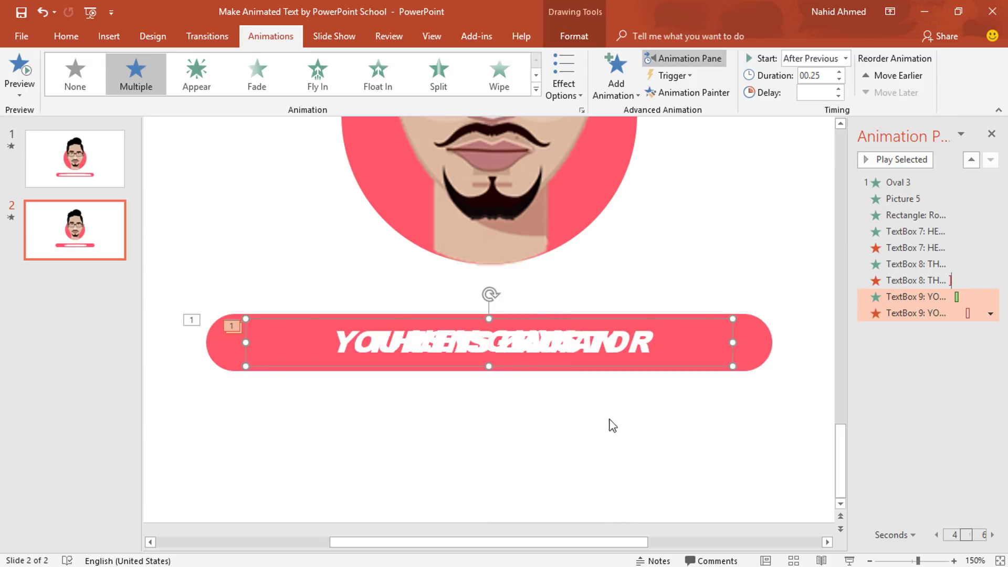
pyautogui.scroll(-8, 627, 443)
pyautogui.click(627, 442)
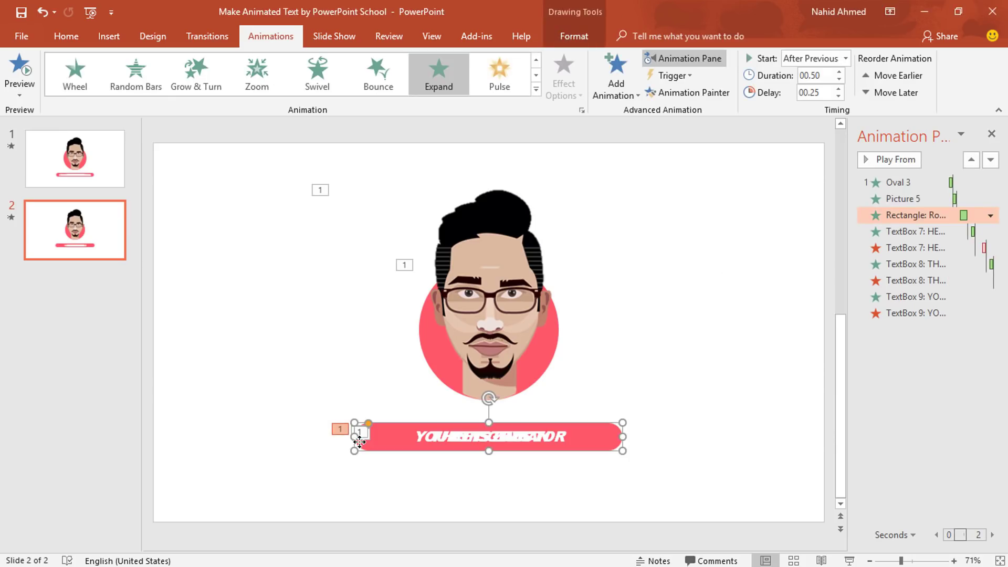
# Add a Contract exit to the pink bar, After Previous, 0.50 s duration with a 0.50 s delay
pyautogui.click(623, 94)
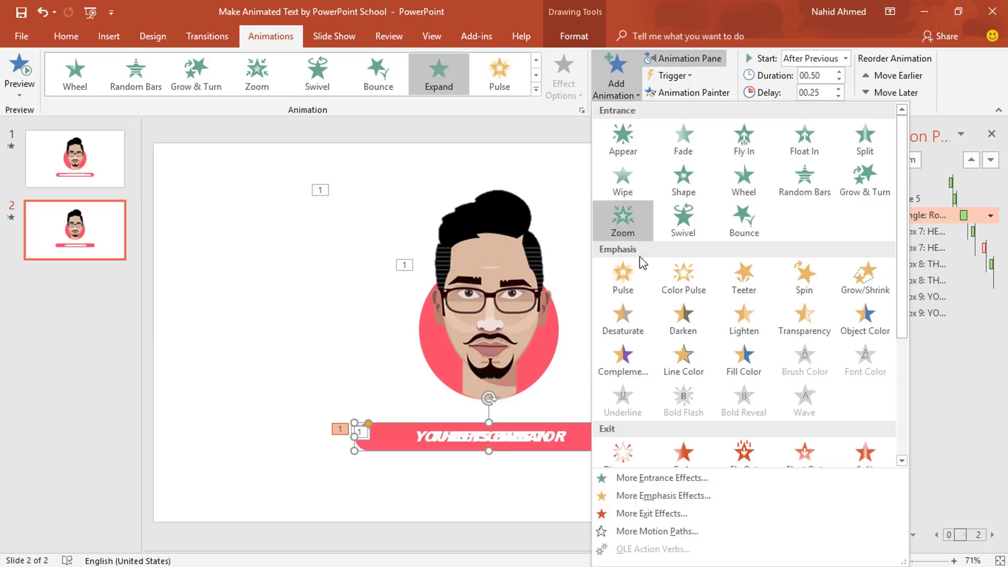
pyautogui.click(681, 515)
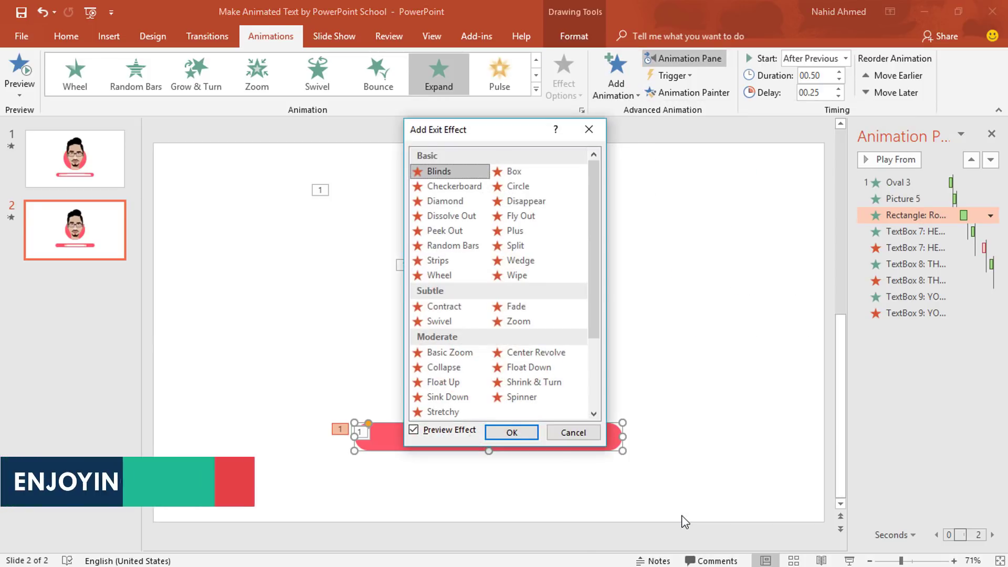
pyautogui.click(455, 306)
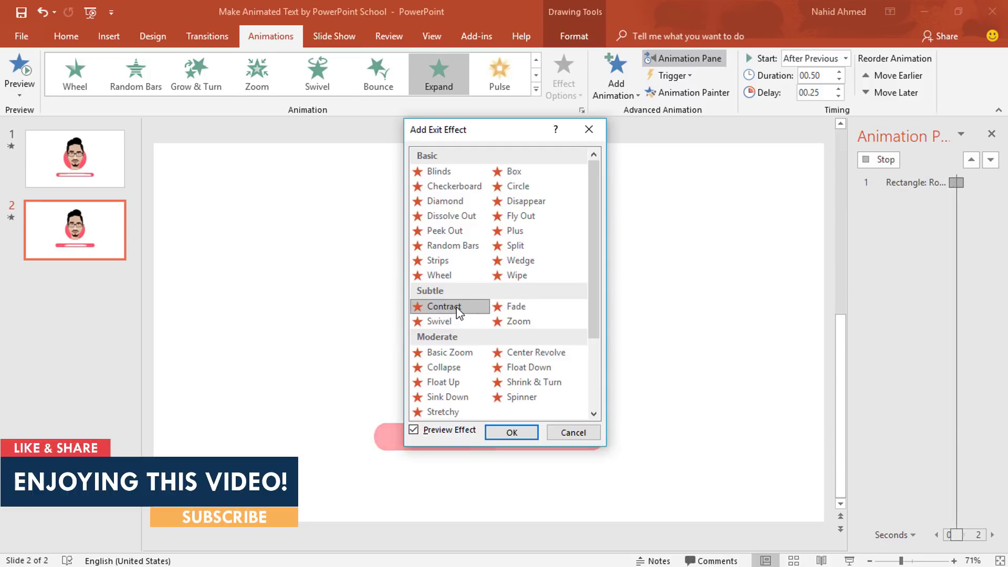
pyautogui.click(512, 431)
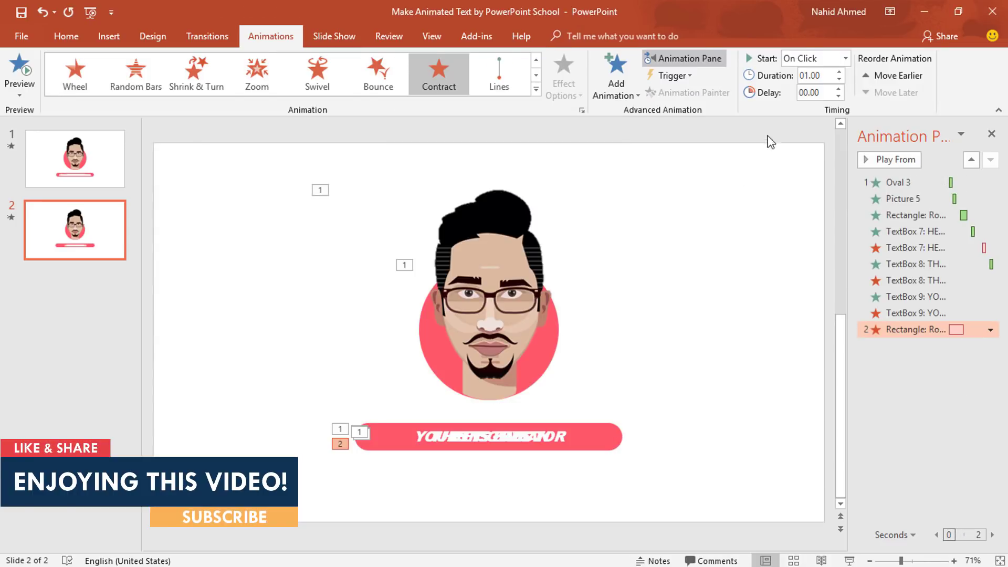
pyautogui.click(845, 58)
pyautogui.click(840, 103)
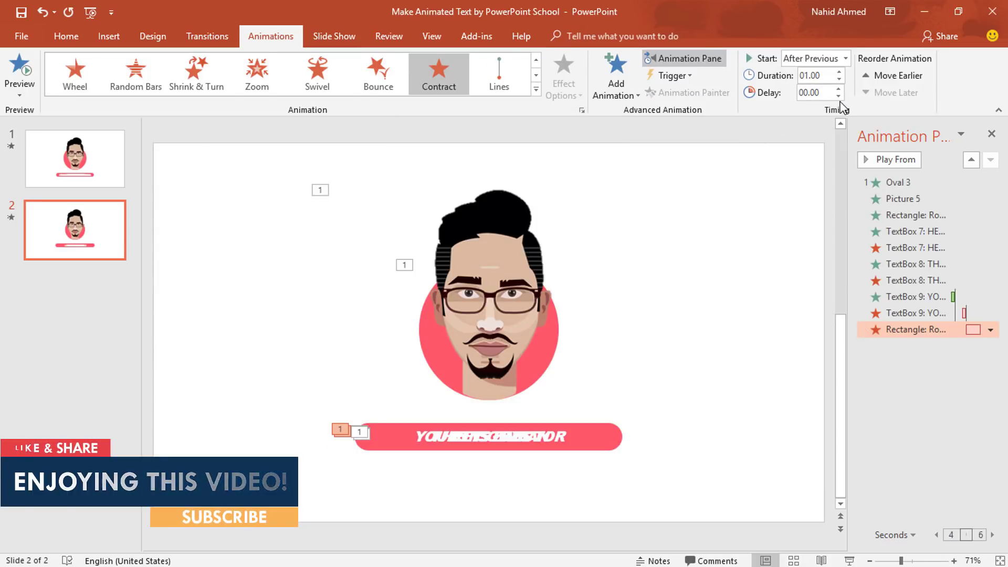
pyautogui.click(839, 81)
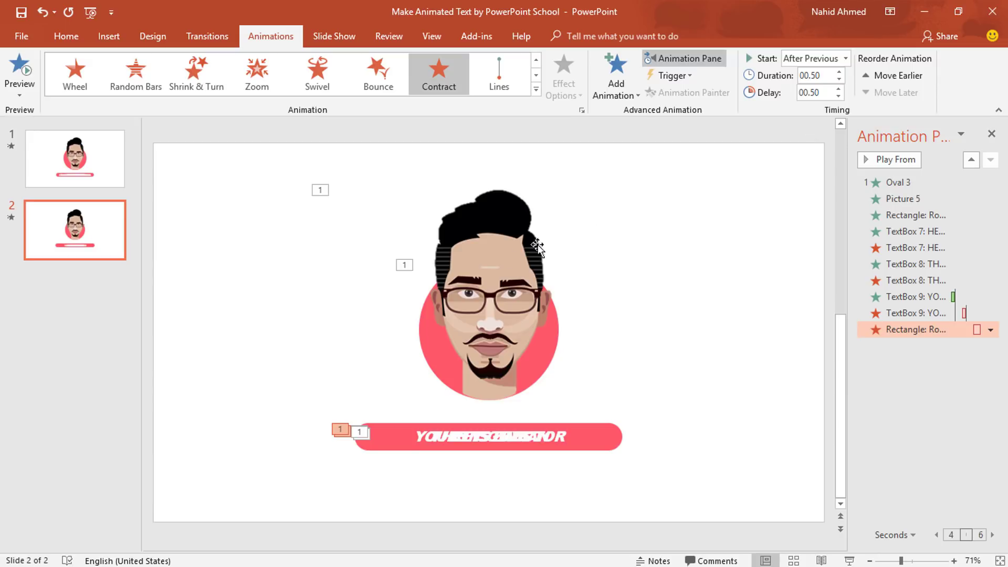
# Give the cartoon face a Zoom exit, With Previous, 0.25 s after a 0.75 s delay, and preview it
pyautogui.click(512, 254)
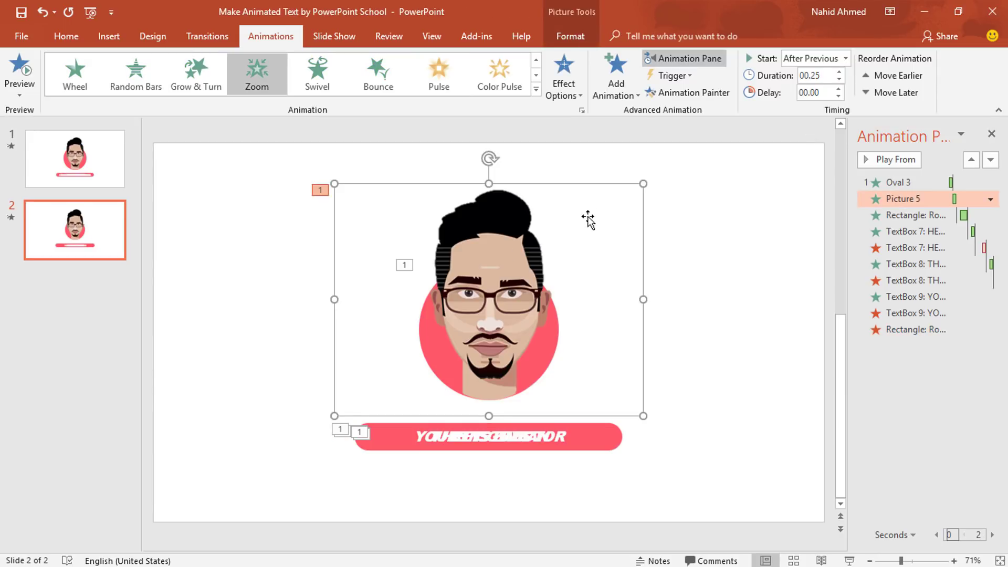
pyautogui.click(616, 93)
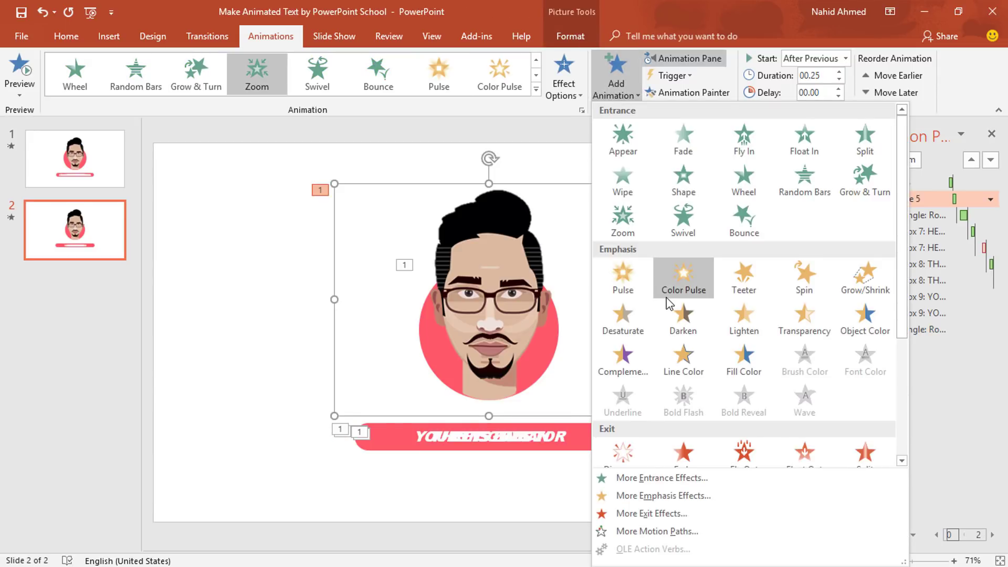
pyautogui.scroll(-3, 668, 302)
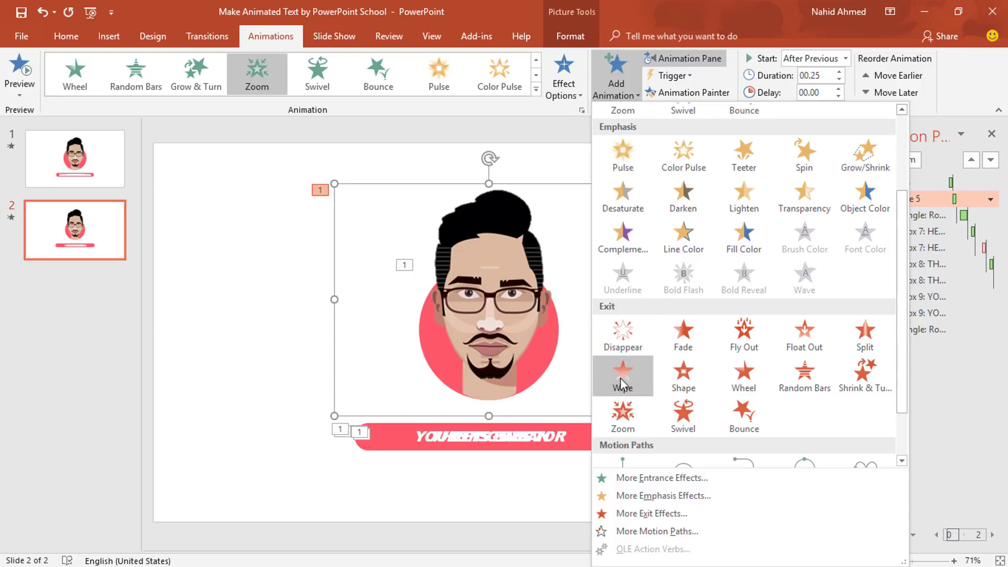
pyautogui.click(628, 415)
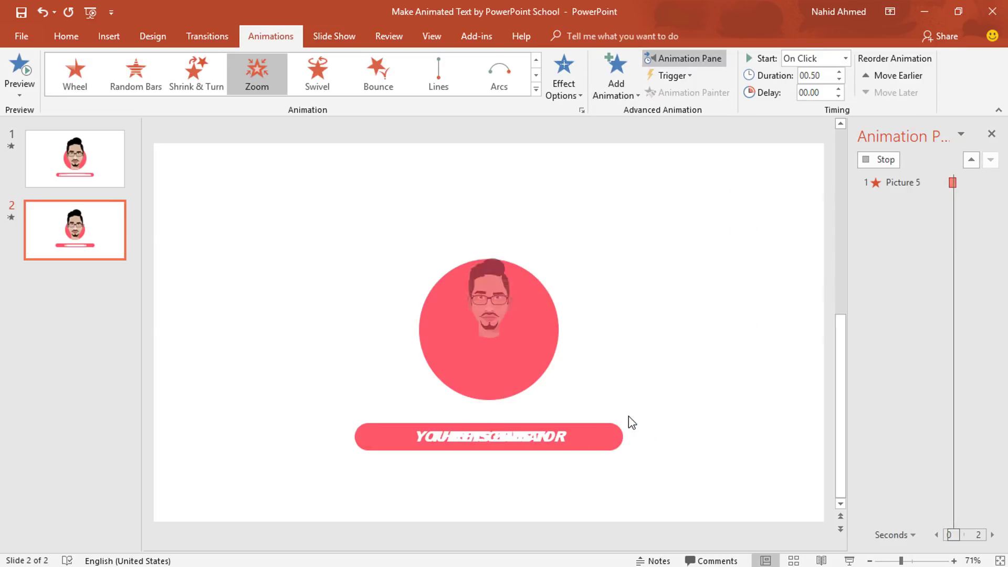
pyautogui.click(845, 58)
pyautogui.click(824, 91)
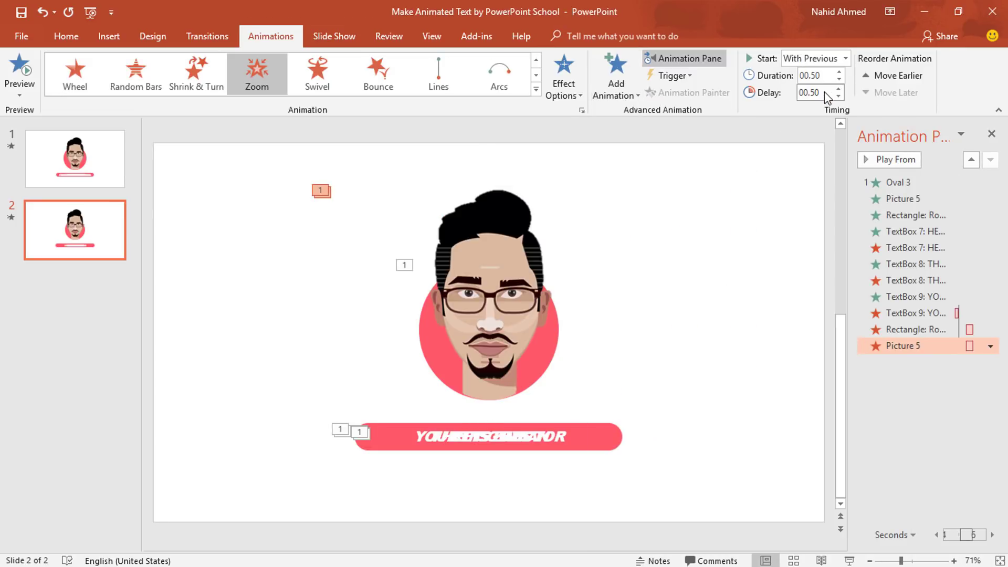
pyautogui.click(838, 79)
pyautogui.click(840, 89)
pyautogui.click(629, 161)
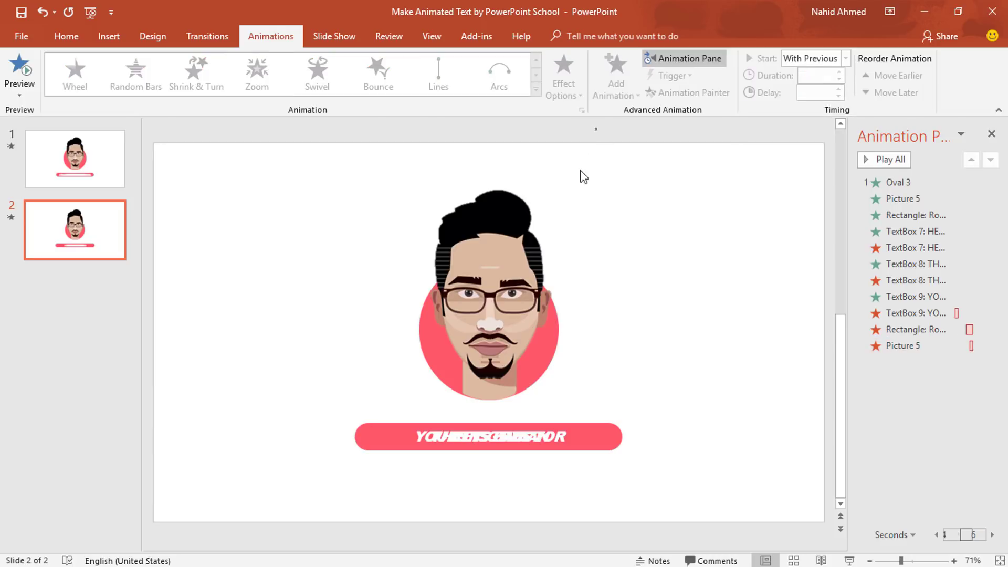
# Add a Zoom exit to the pink circle that starts With Previous
pyautogui.click(411, 407)
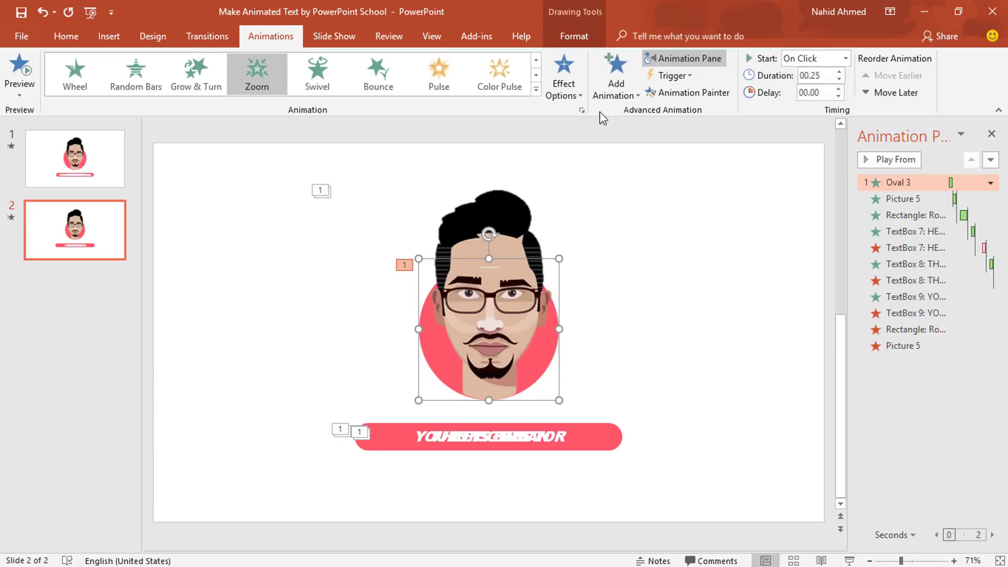
pyautogui.click(624, 87)
pyautogui.scroll(-3, 656, 268)
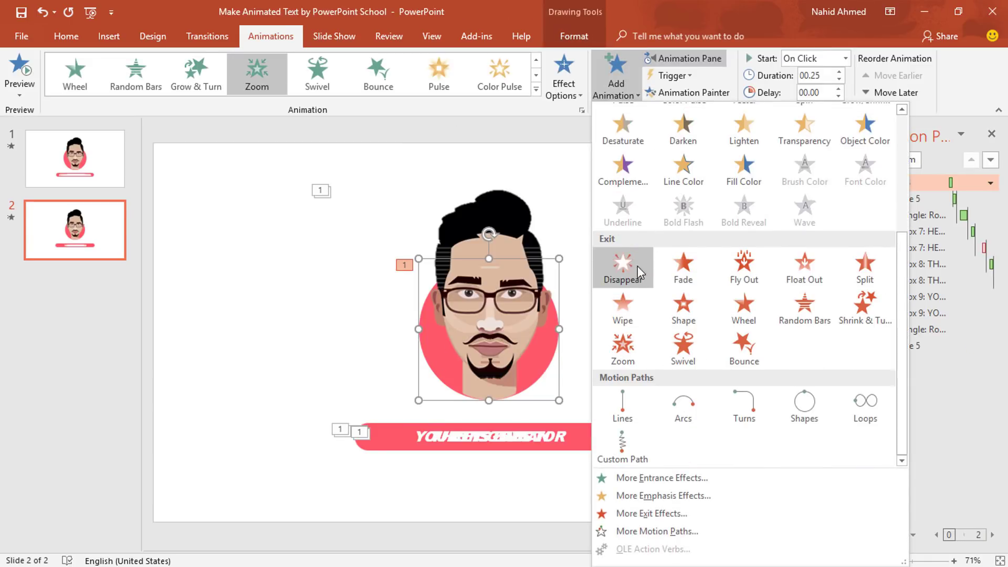
pyautogui.click(618, 352)
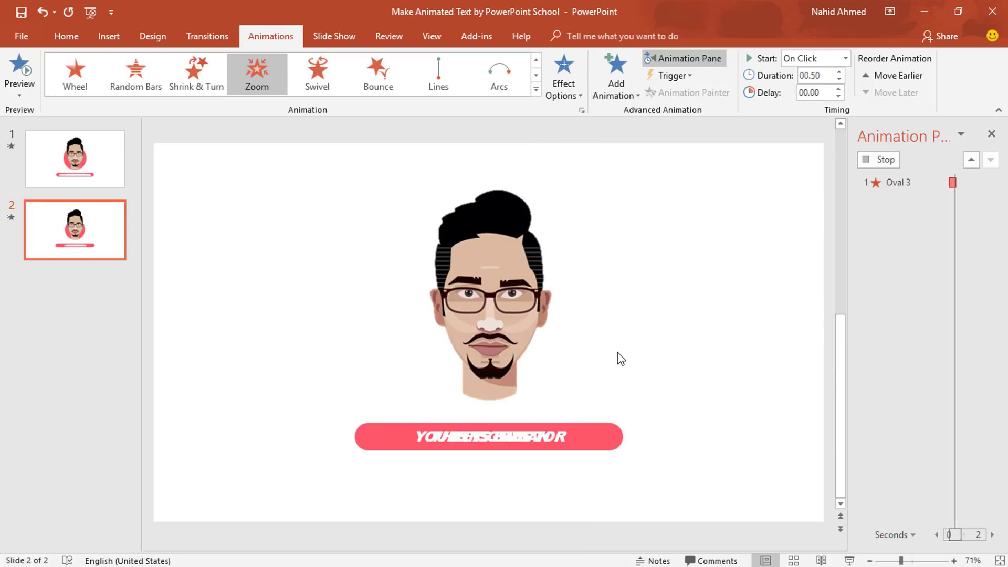
pyautogui.click(845, 58)
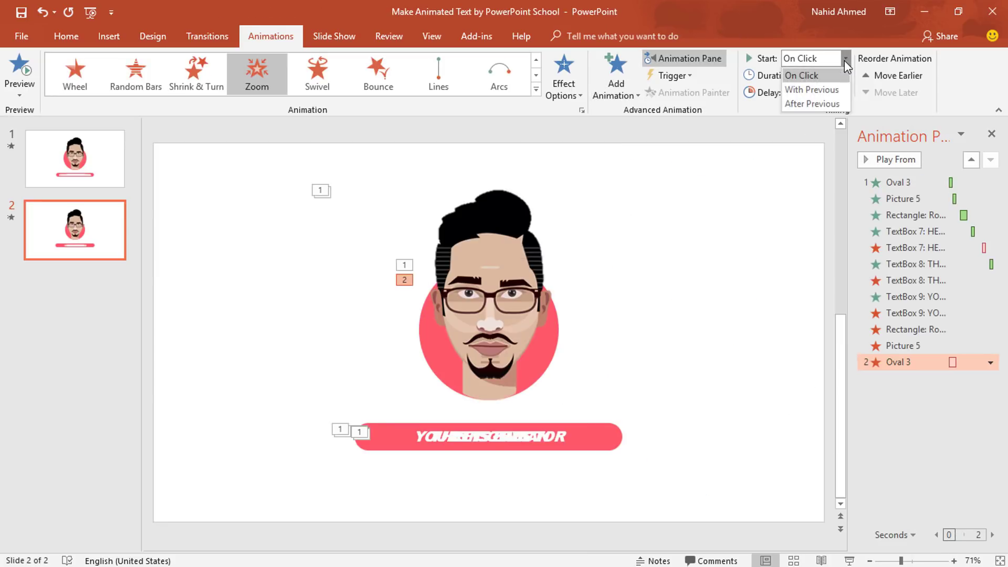
pyautogui.click(836, 90)
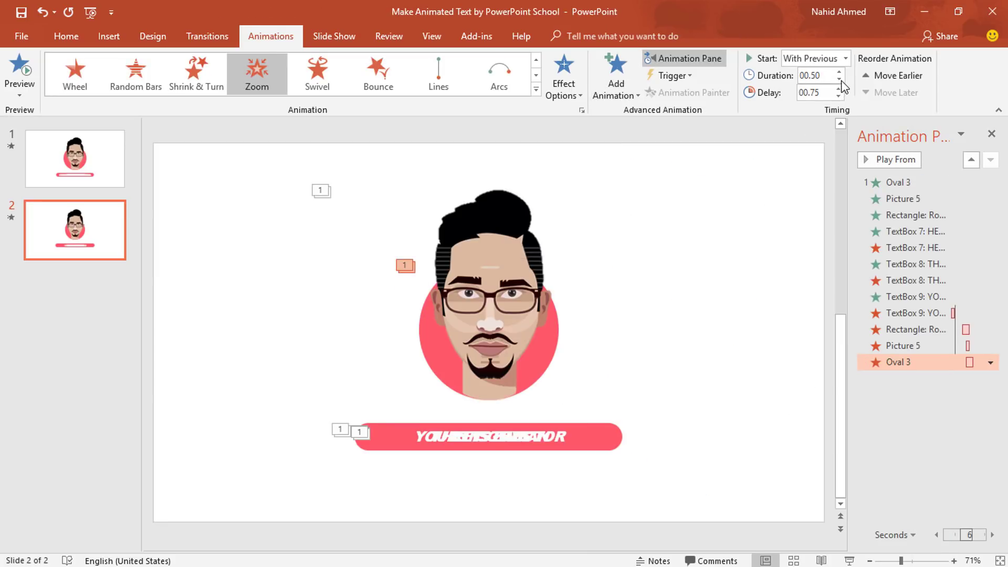
pyautogui.click(768, 174)
# Close the Animation Pane to widen the slide view
pyautogui.click(991, 133)
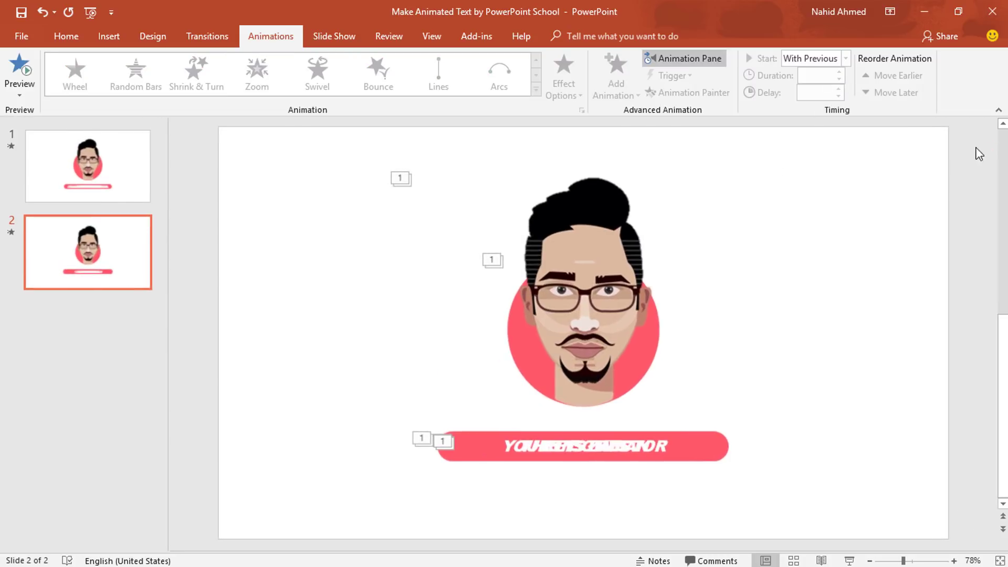